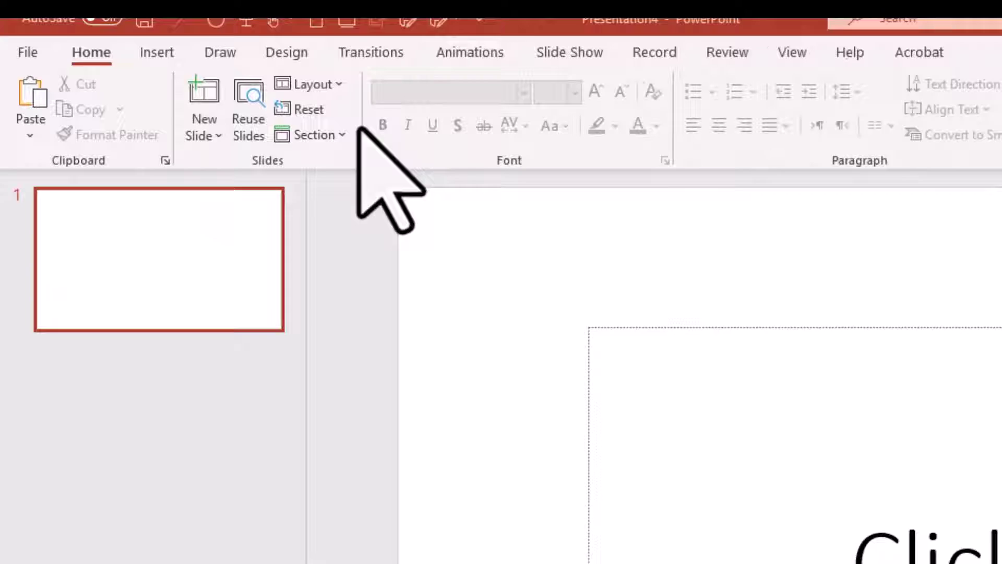
Give slide 1 the Blank layout and turn on gridlines and guides
left_click(340, 90)
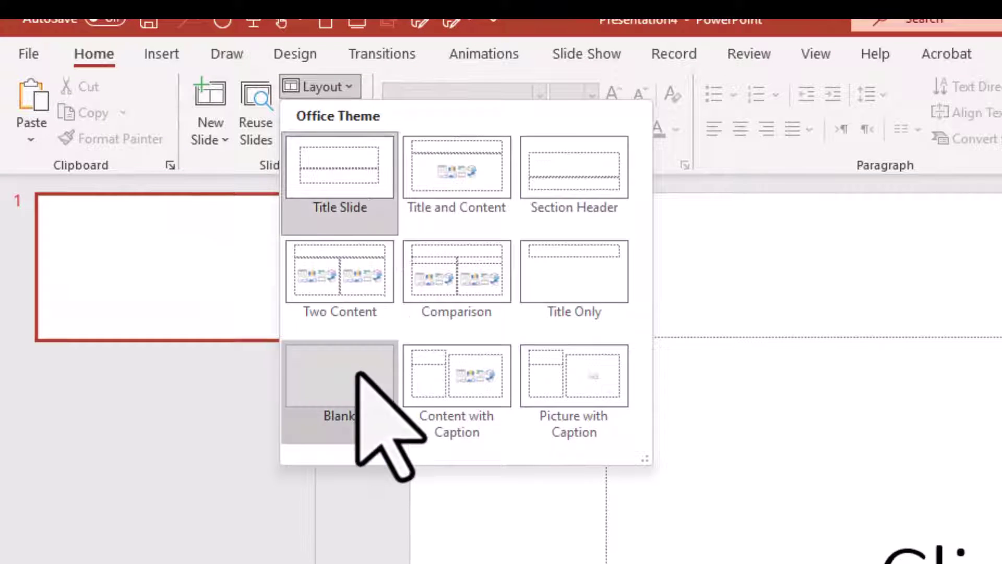
left_click(358, 360)
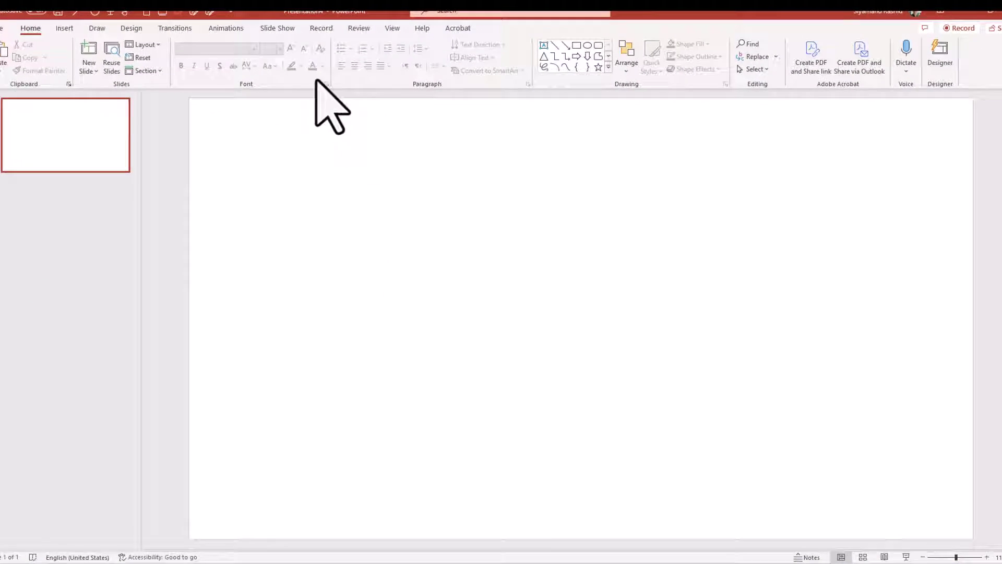
left_click(391, 45)
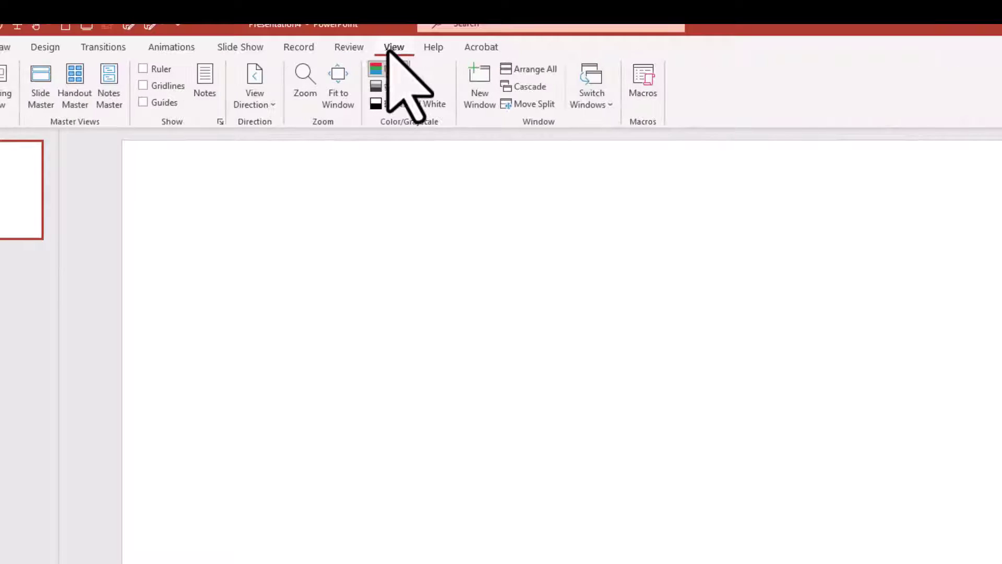
left_click(163, 101)
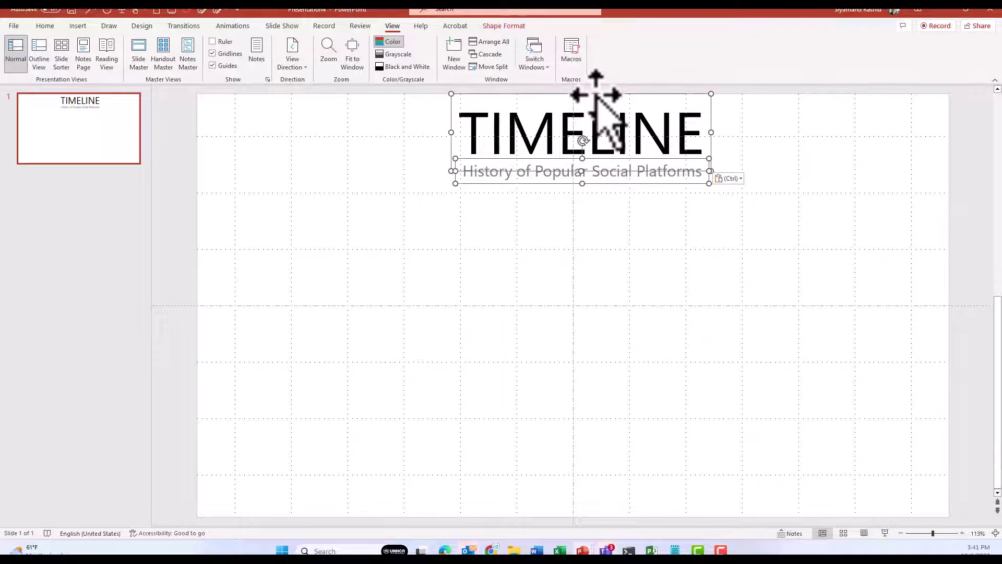
Drag the TIMELINE title and 'History of Popular Social Platforms' subtitle down to the slide's vertical middle
left_click_drag(596, 95, 593, 113)
left_click(576, 254)
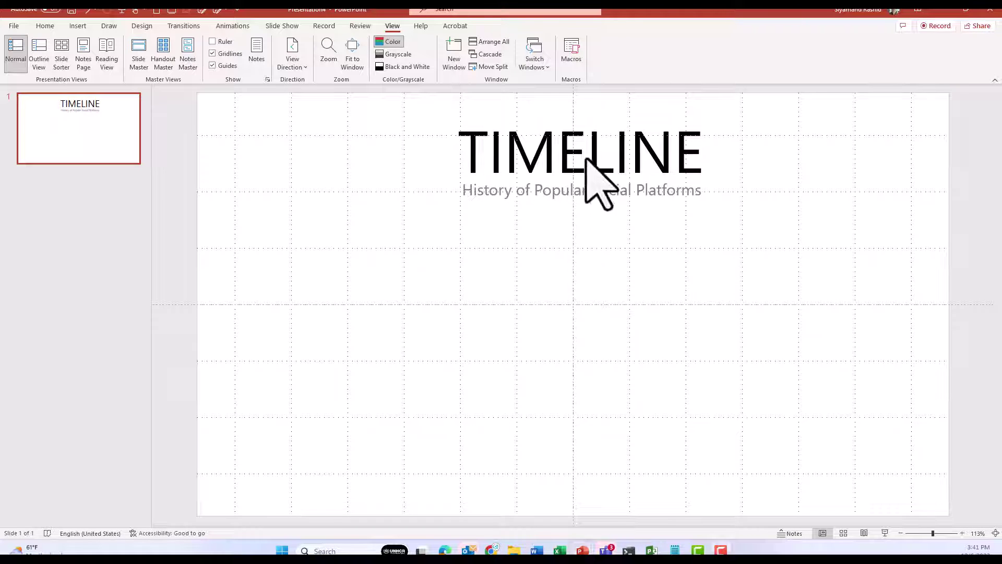
left_click_drag(567, 178, 564, 331)
left_click(344, 249)
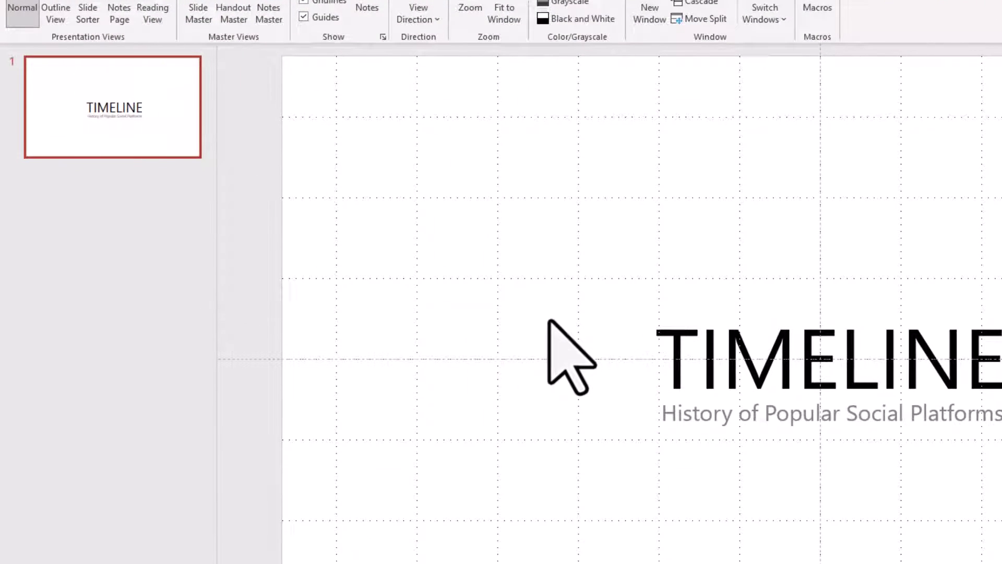
Duplicate slide 1 and move the TIMELINE title and subtitle to the top of slide 2
right_click(135, 127)
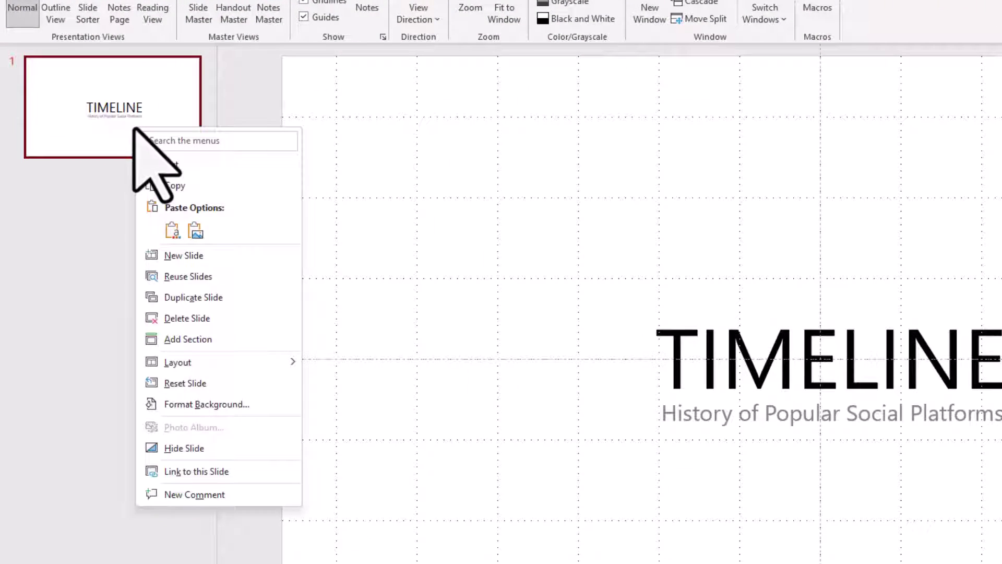
left_click(252, 296)
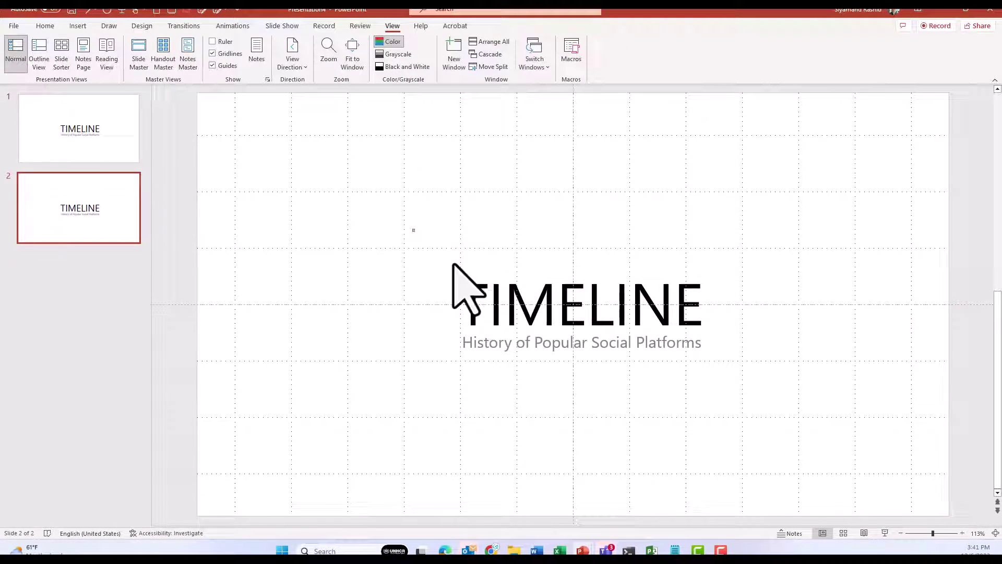
left_click_drag(413, 229, 778, 399)
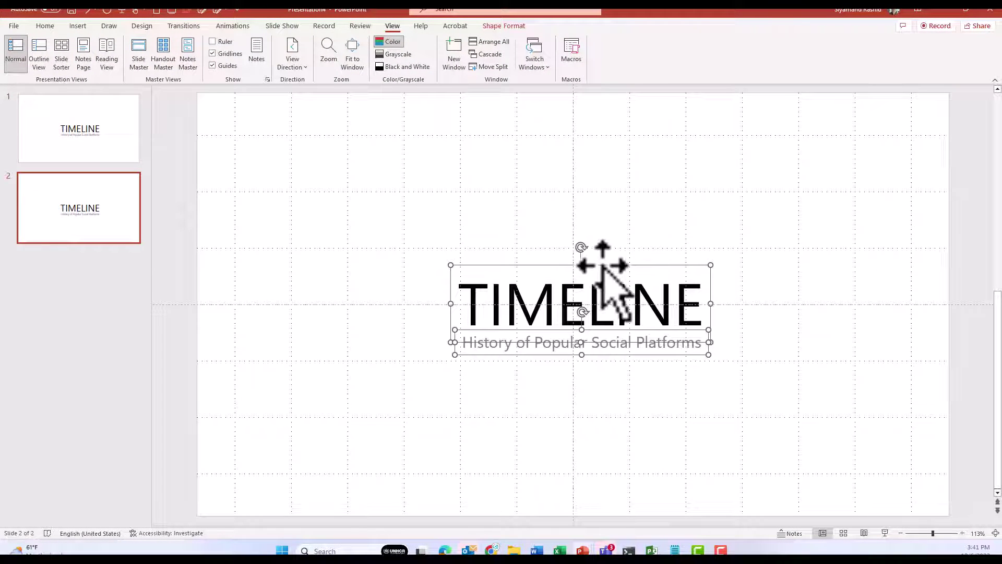
left_click_drag(603, 267, 632, 115)
key("Escape")
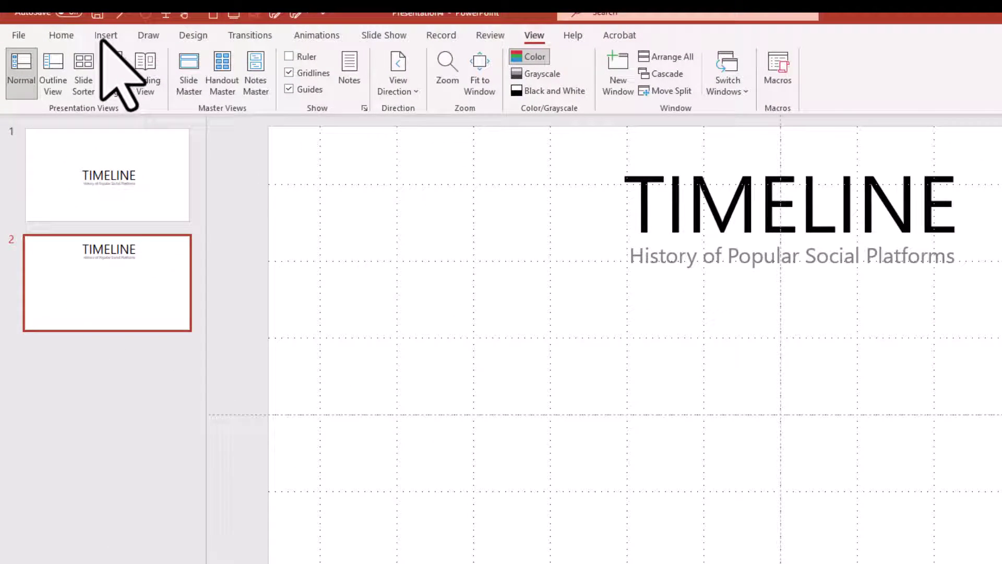
Draw a horizontal line across the lower half of slide 2
left_click(106, 35)
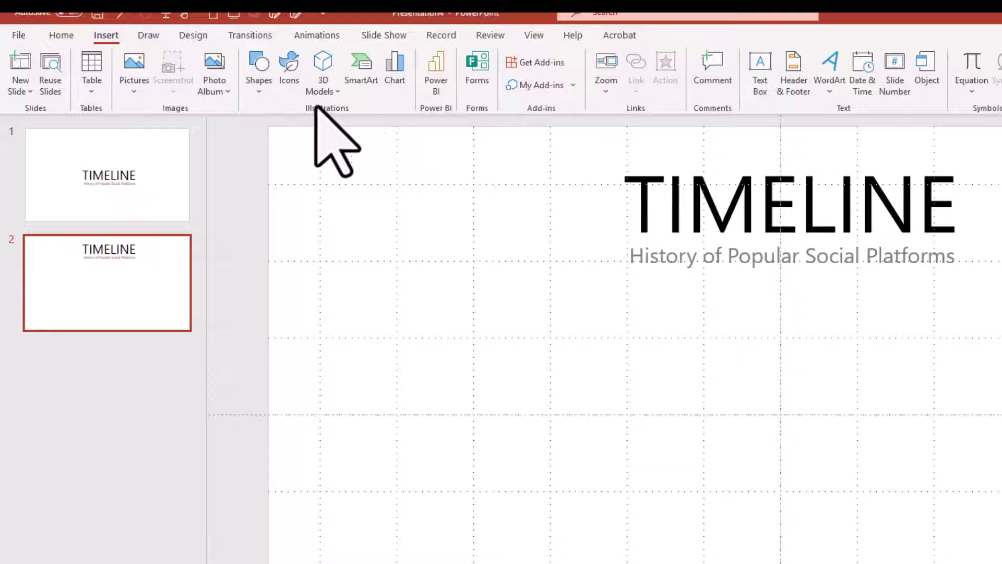
left_click(263, 93)
left_click(265, 129)
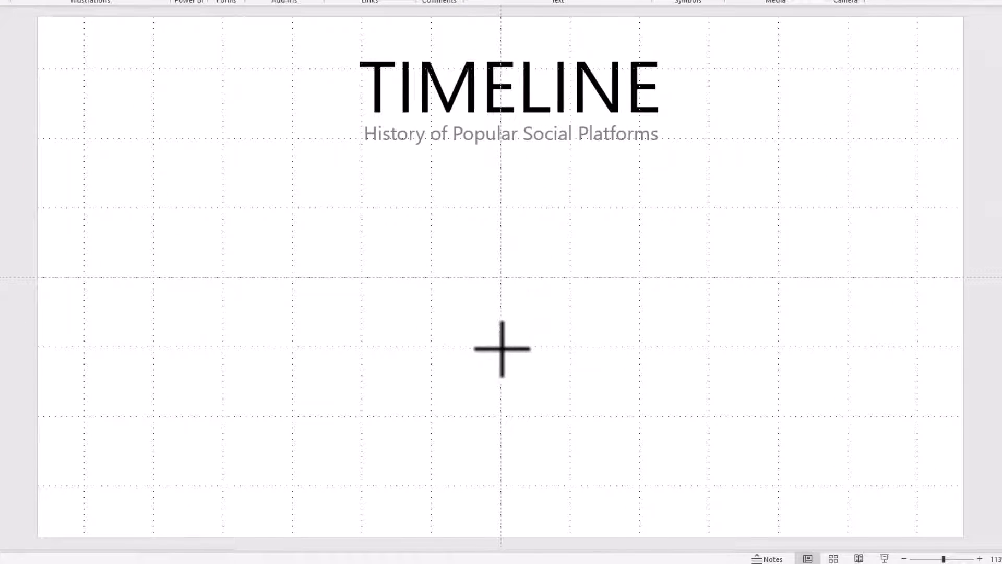
left_click_drag(503, 349, 852, 348)
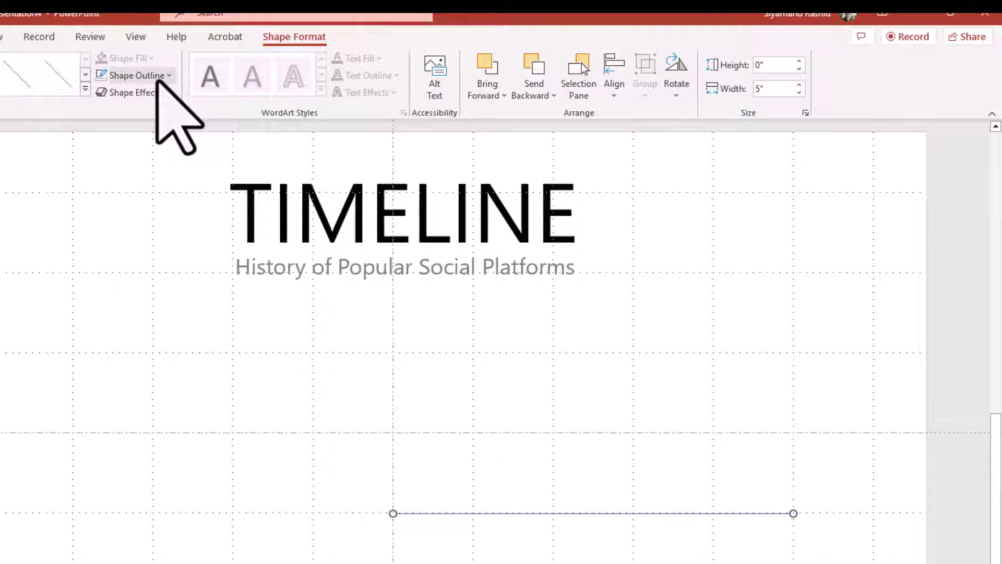
Give the line a 3 pt black outline
left_click(157, 79)
mouse_move(190, 307)
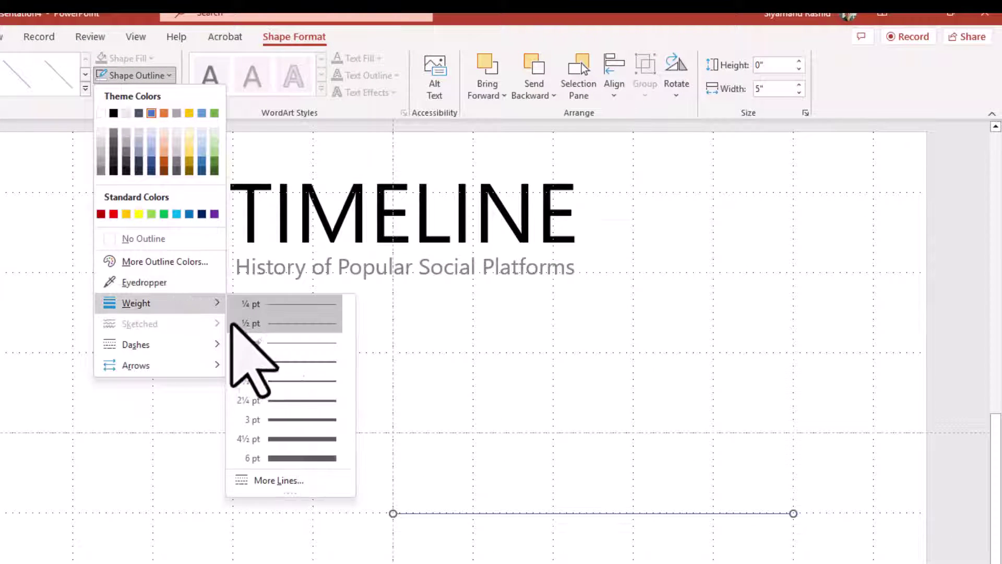
left_click(288, 421)
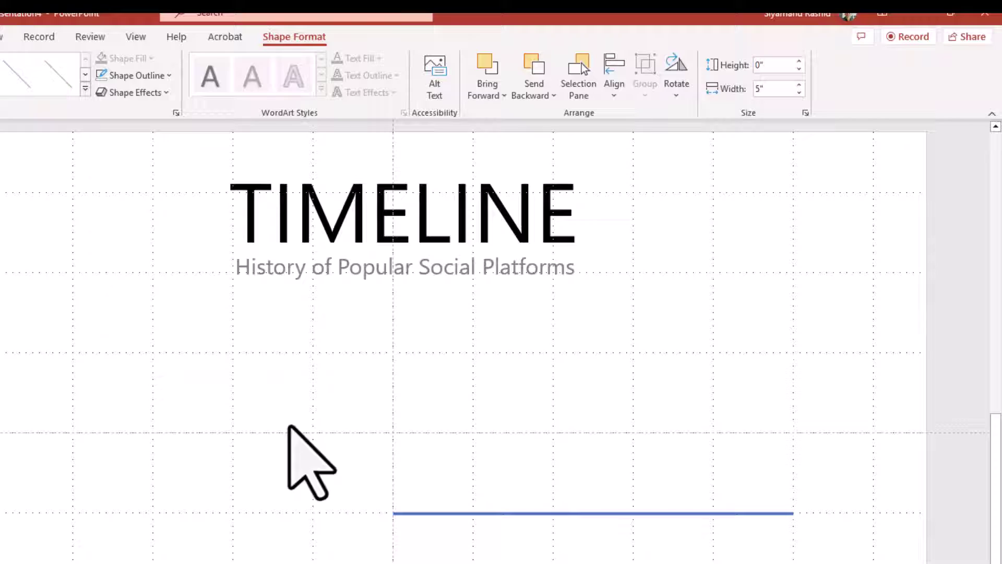
left_click(133, 76)
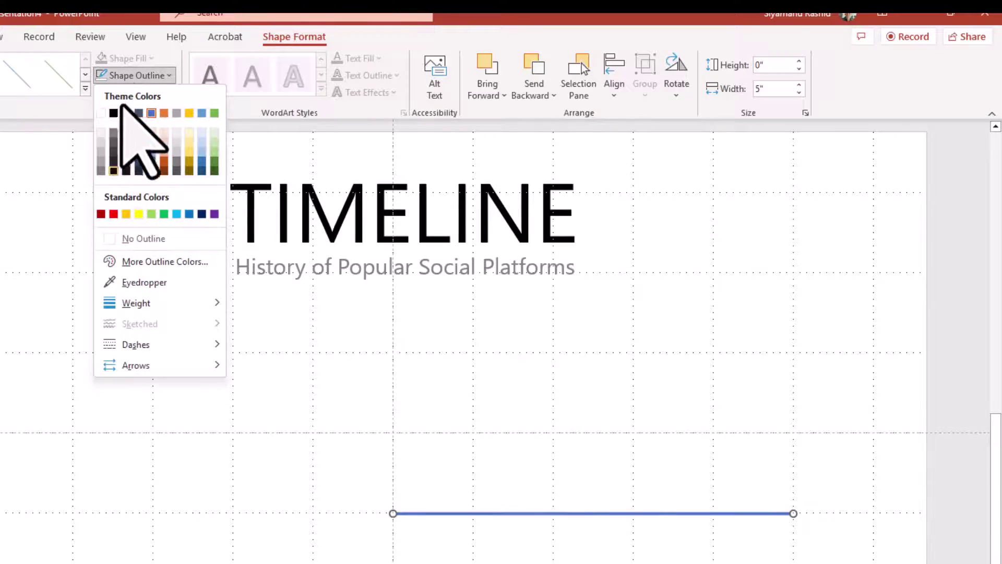
left_click(113, 171)
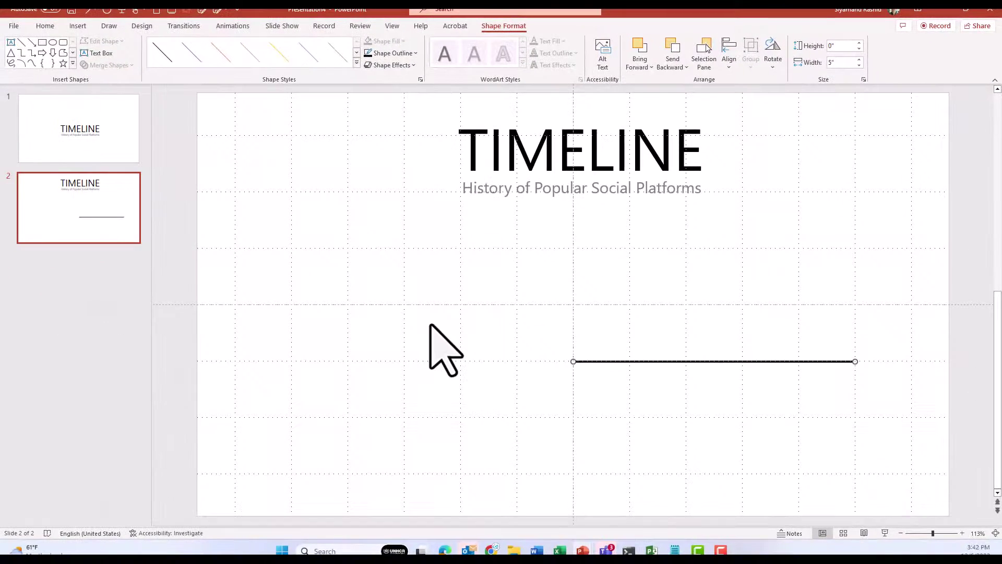
Insert an oval at the line's left end with black fill and no outline
left_click(430, 325)
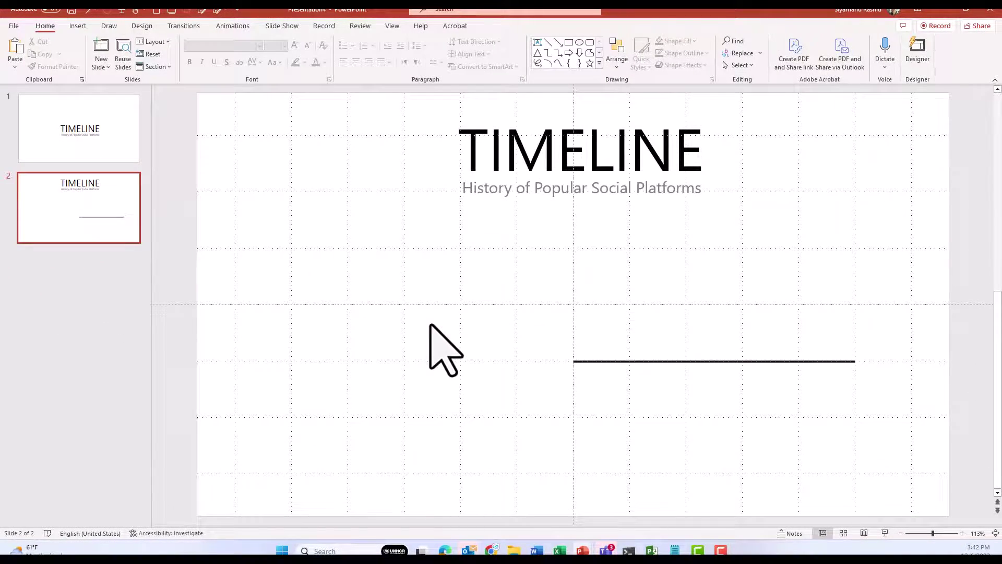
left_click(579, 42)
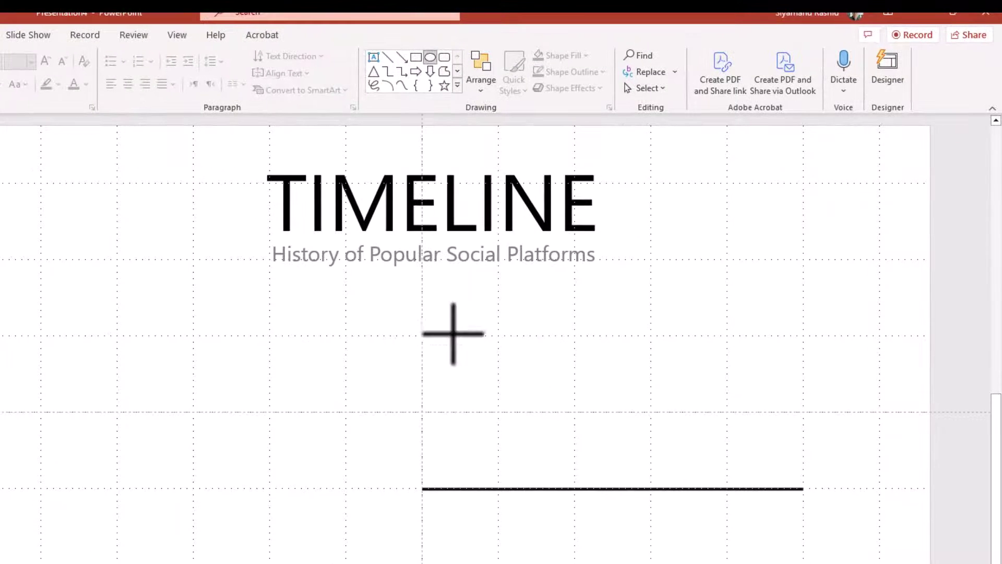
left_click(358, 457)
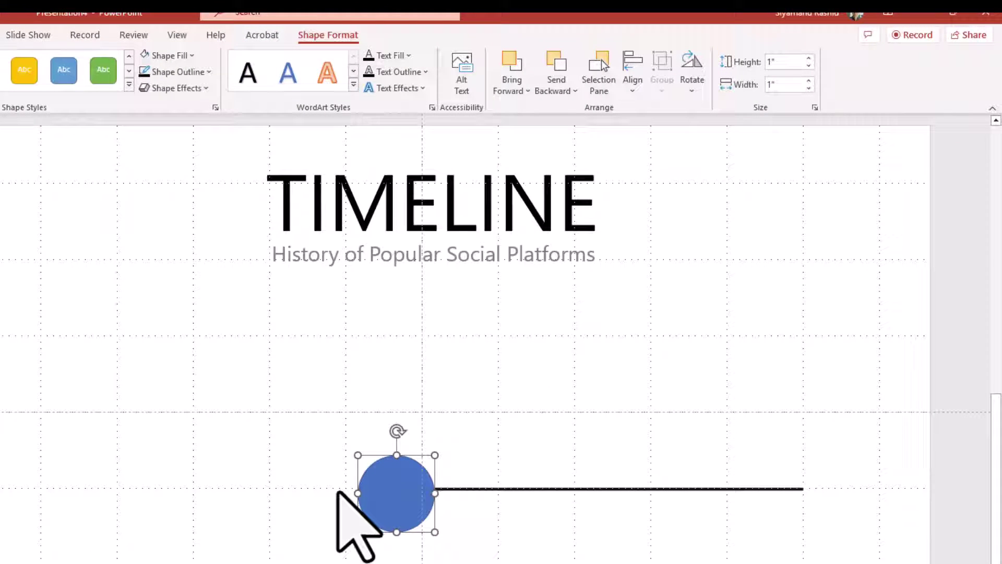
left_click(186, 55)
left_click(156, 91)
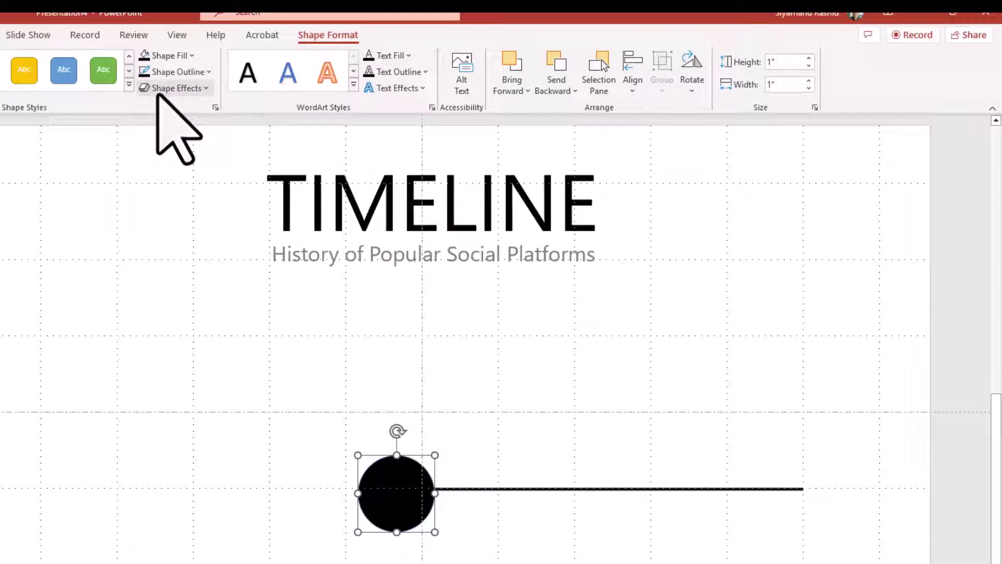
left_click(193, 69)
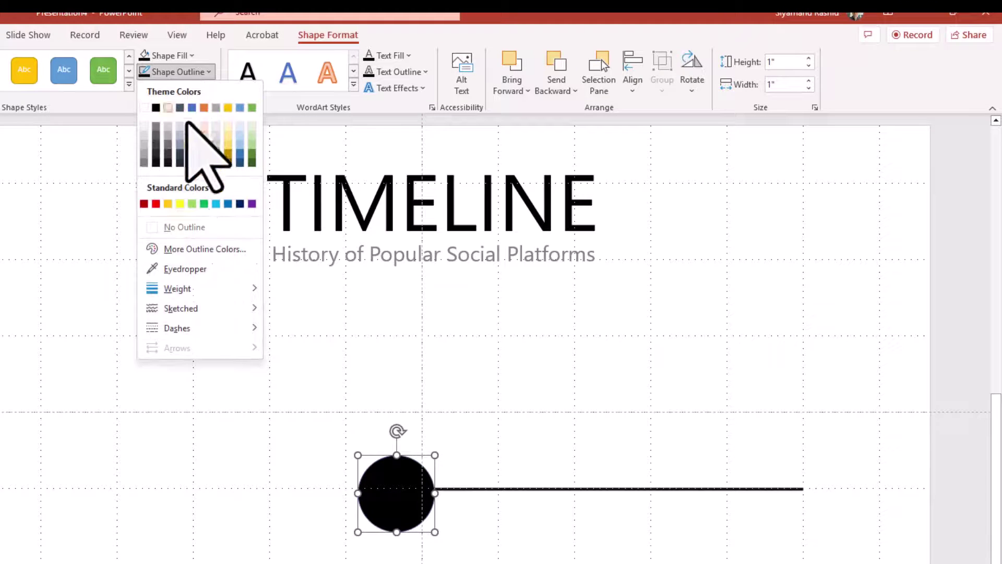
left_click(169, 224)
Resize the circle to 0.17 inches and position it at the line's left end
left_click_drag(397, 494, 377, 487)
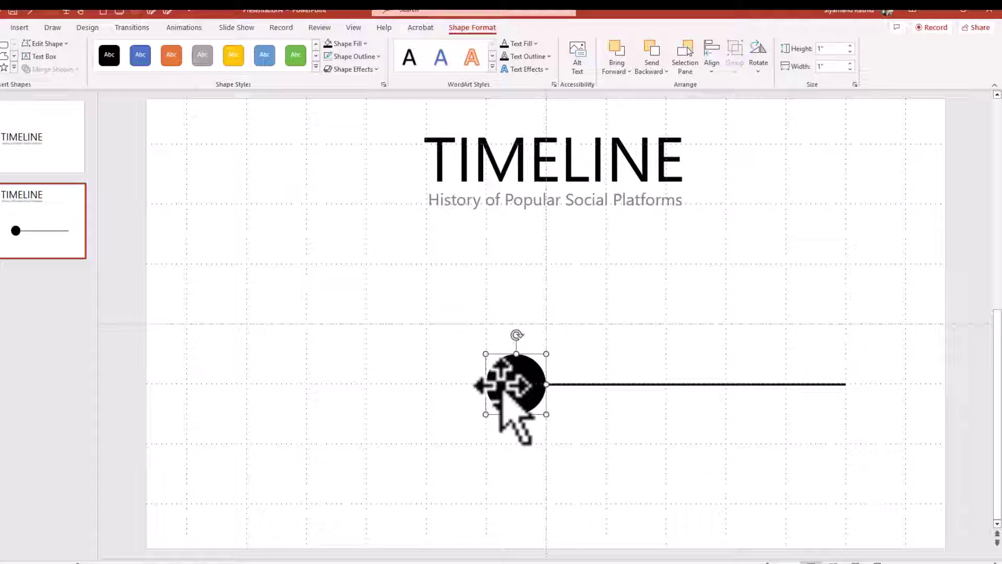
left_click_drag(422, 443, 391, 481)
scroll(547, 367, "up", 8)
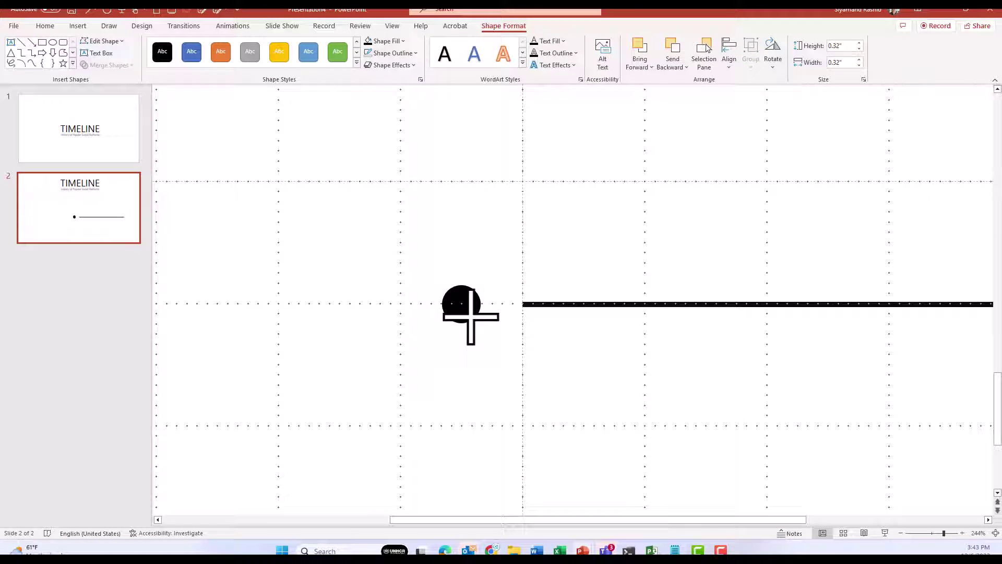
left_click_drag(470, 316, 523, 312)
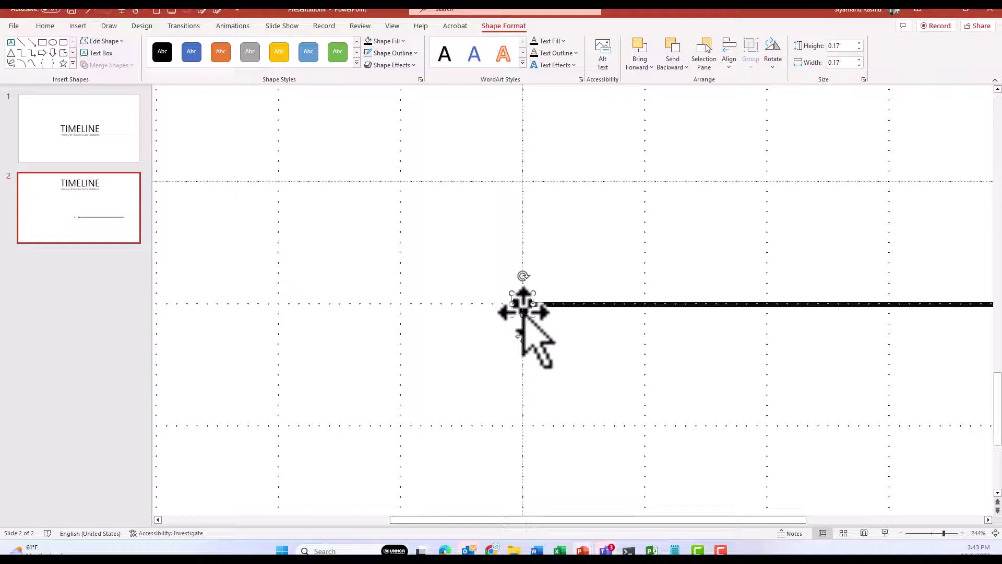
In Format Shape, set the circle's Left, Right, Top and Bottom text margins to 0"
right_click(523, 311)
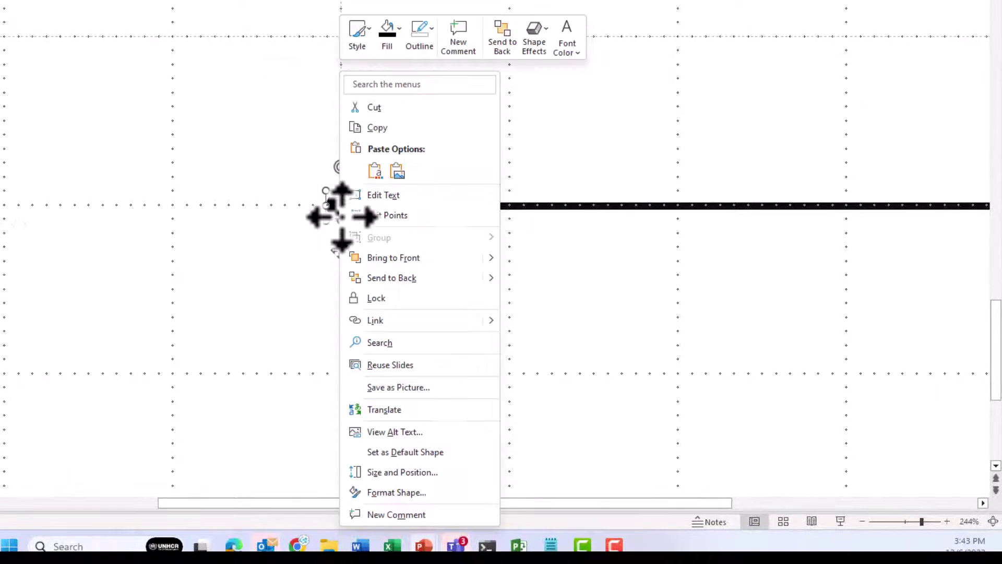
left_click(441, 492)
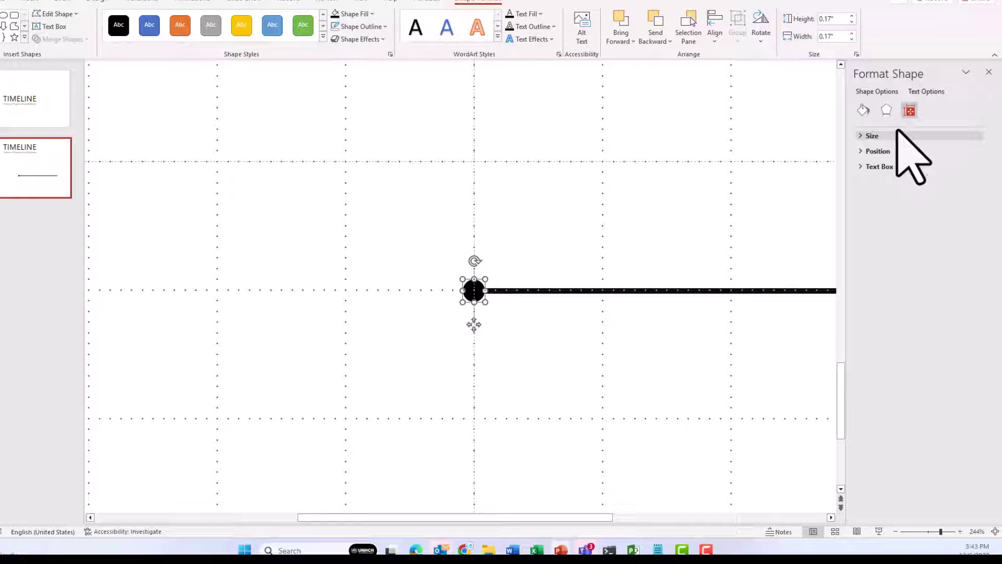
left_click(877, 167)
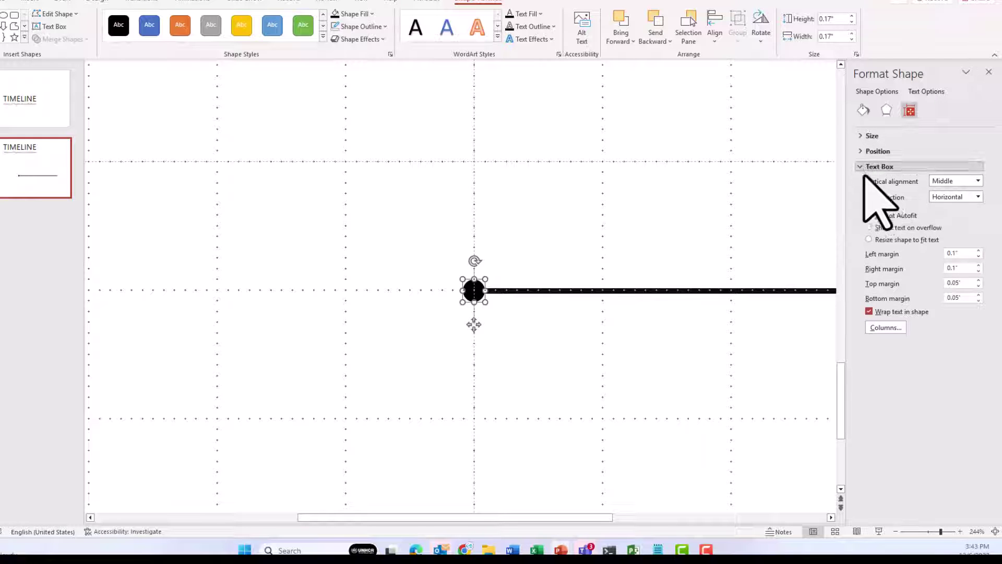
double_click(951, 253)
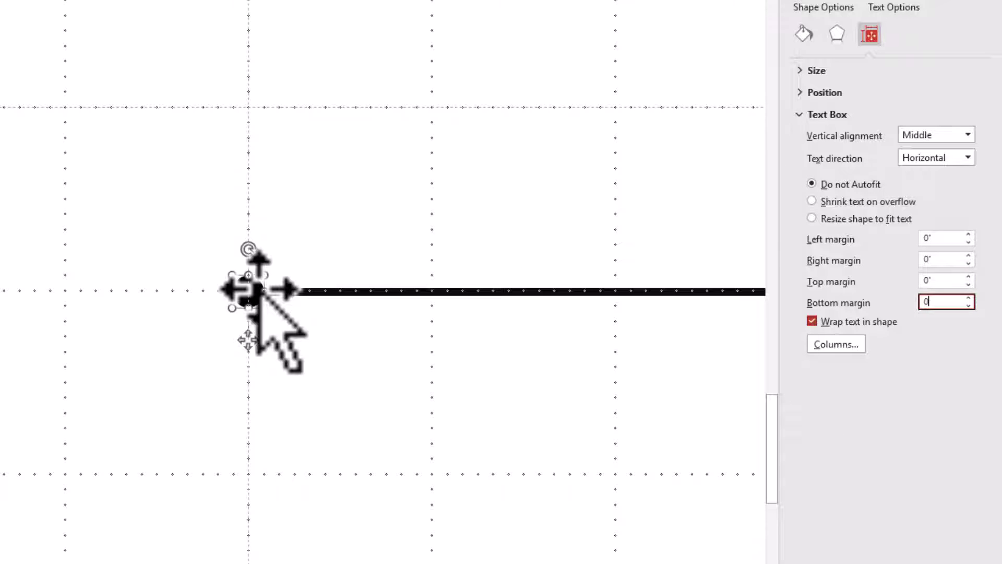
left_click(255, 289)
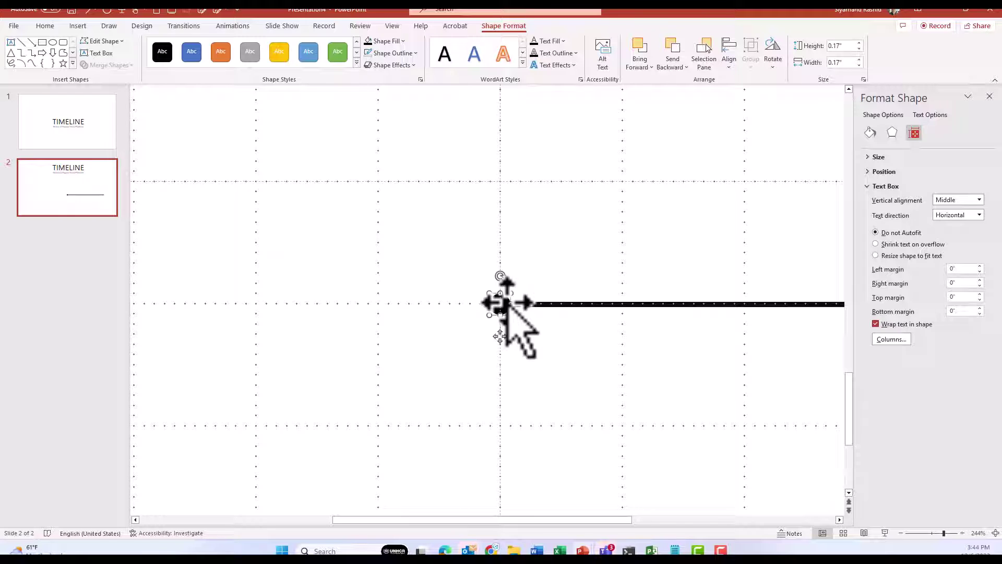
left_click(961, 532)
left_click(962, 533)
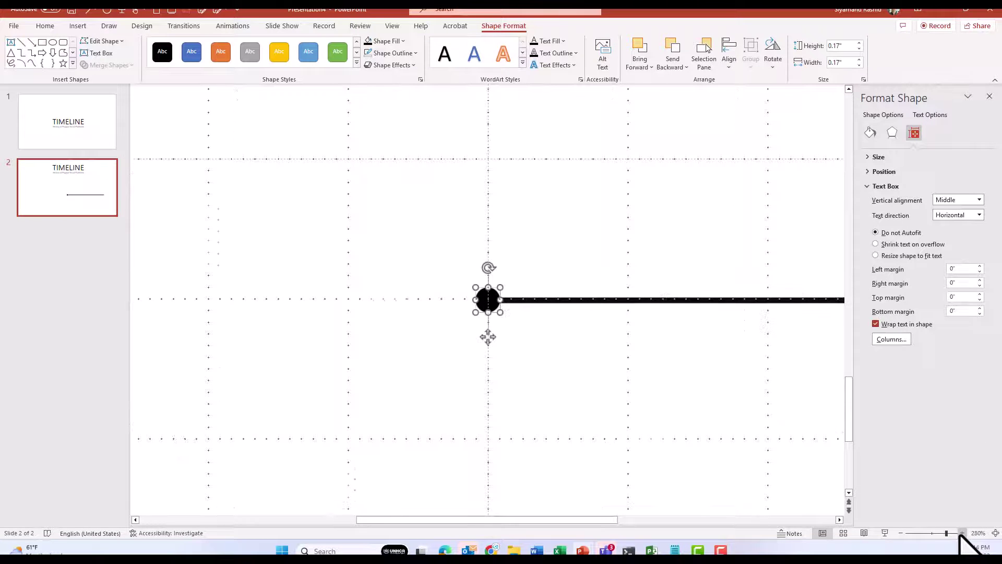
left_click(962, 533)
left_click(962, 532)
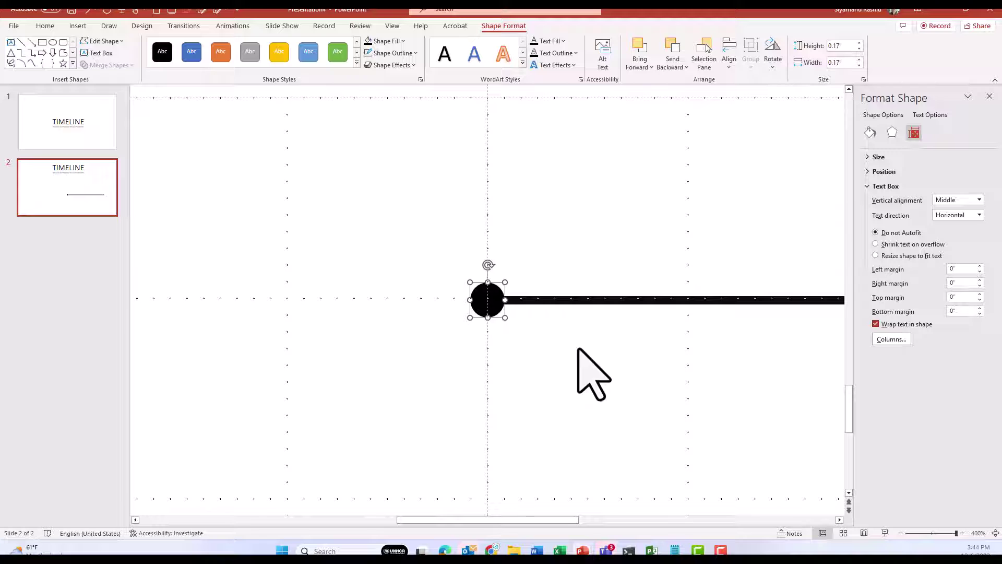
Reselect the start circle, set its font to 1 pt, and duplicate it
left_click(46, 26)
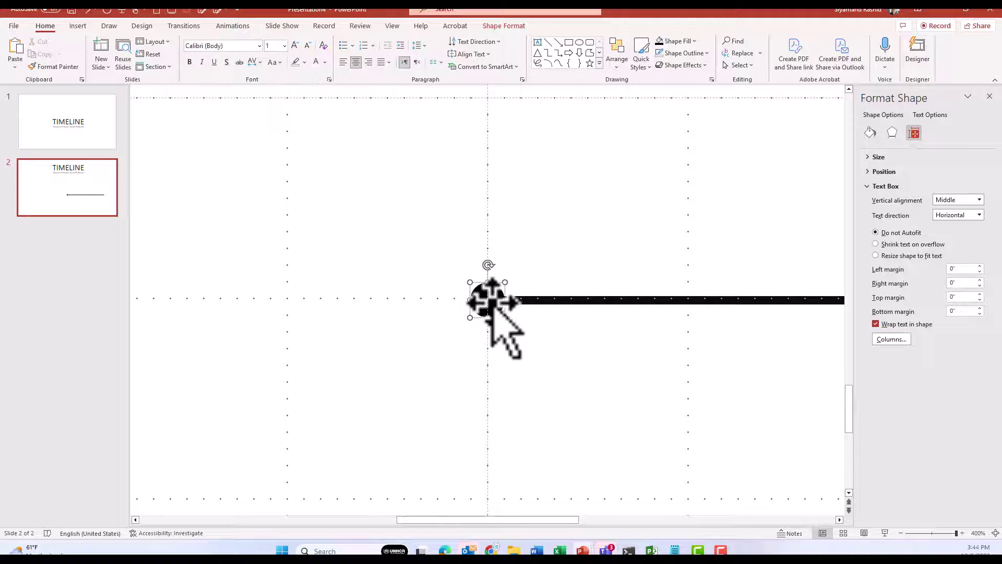
left_click(420, 313)
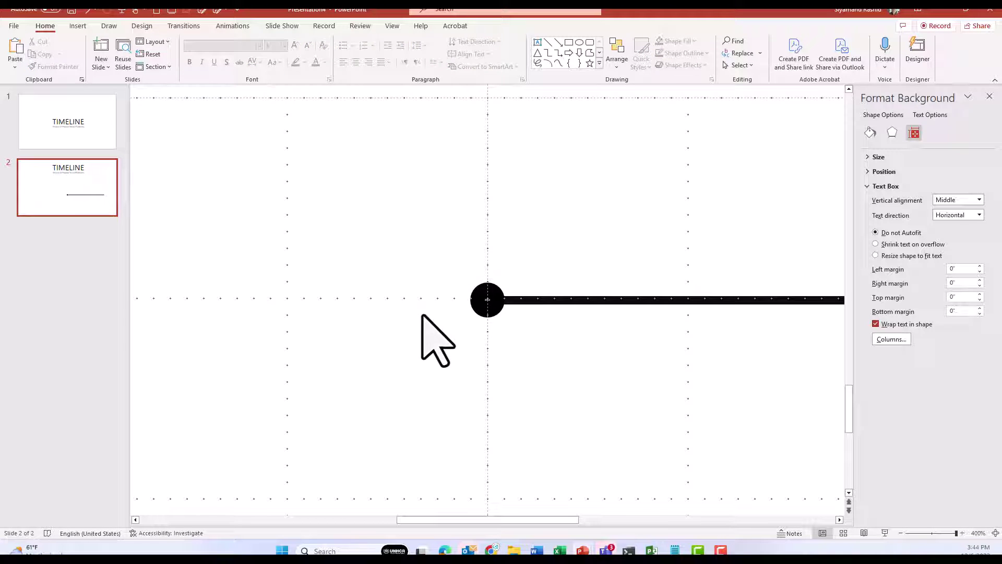
left_click(486, 297)
left_click(325, 62)
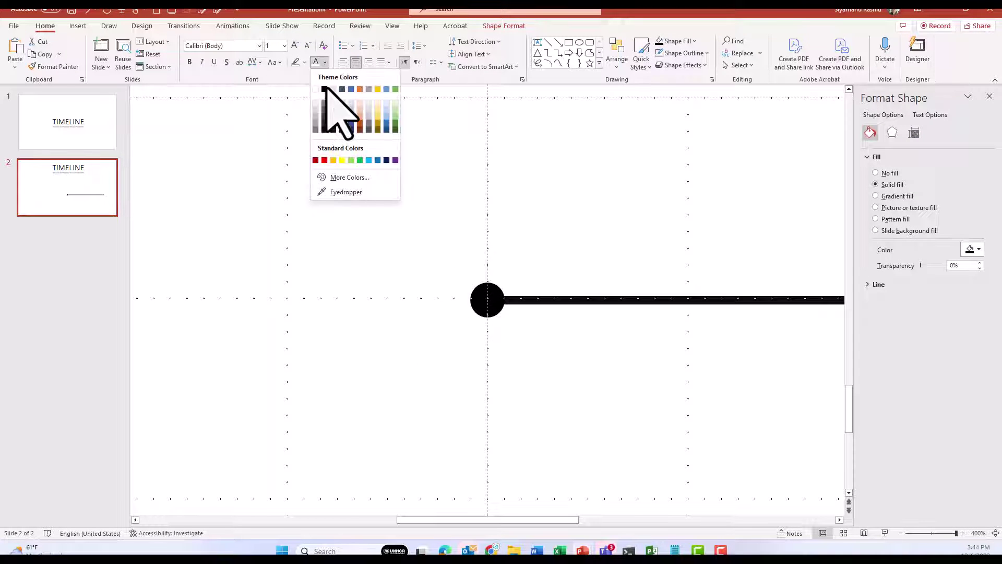
left_click(324, 94)
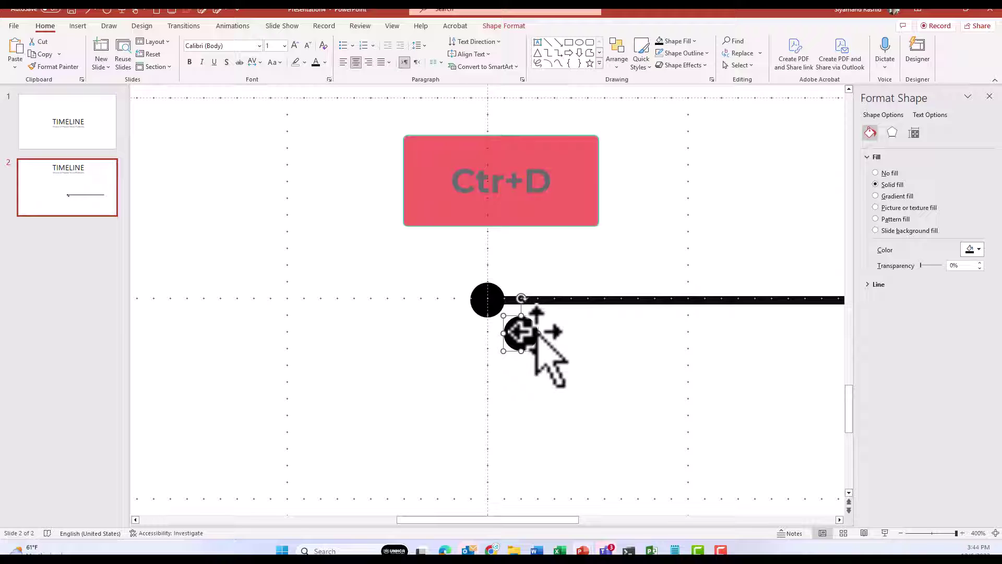
Spread seven evenly spaced black dots along the timeline line, then zoom out to fit the slide
left_click_drag(548, 329, 700, 297)
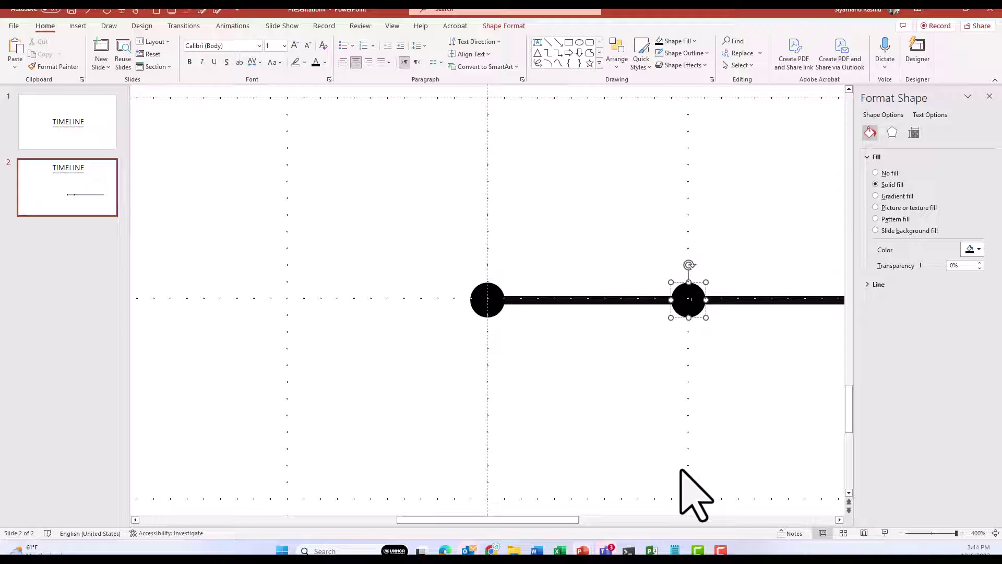
left_click_drag(577, 520, 670, 520)
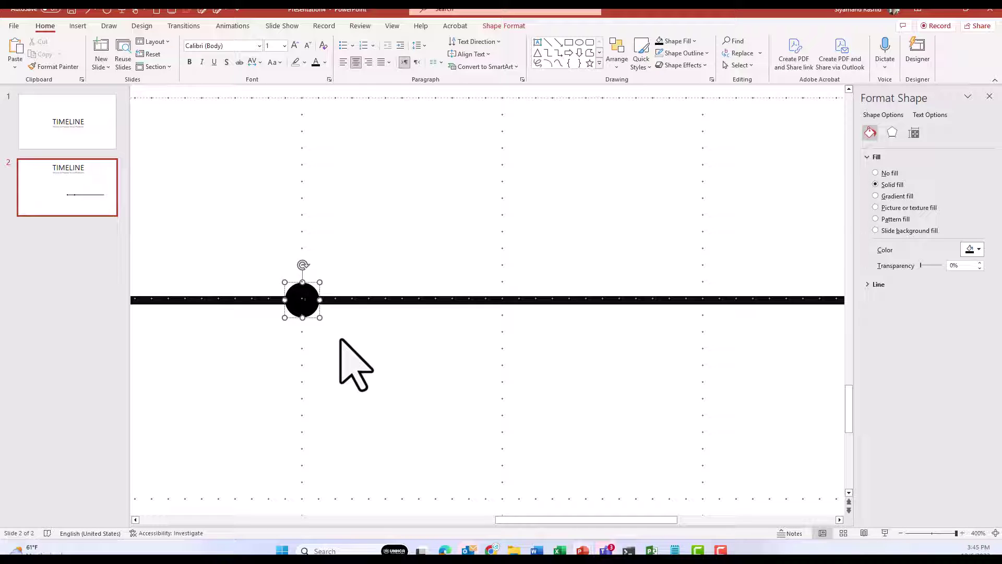
left_click_drag(303, 300, 651, 351)
left_click(677, 380, "shift")
left_click(418, 257)
scroll(418, 257, "up", 5)
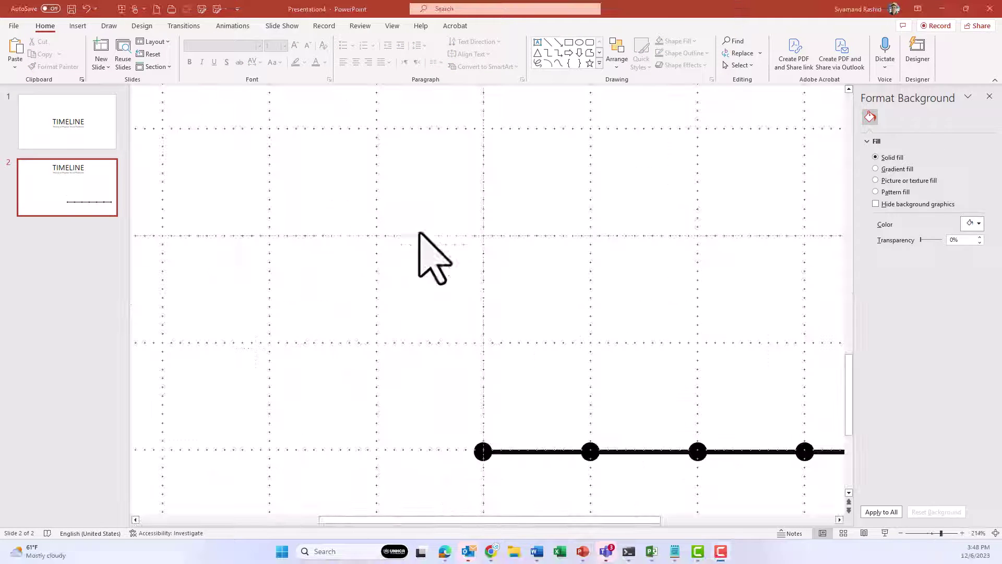
left_click(933, 533)
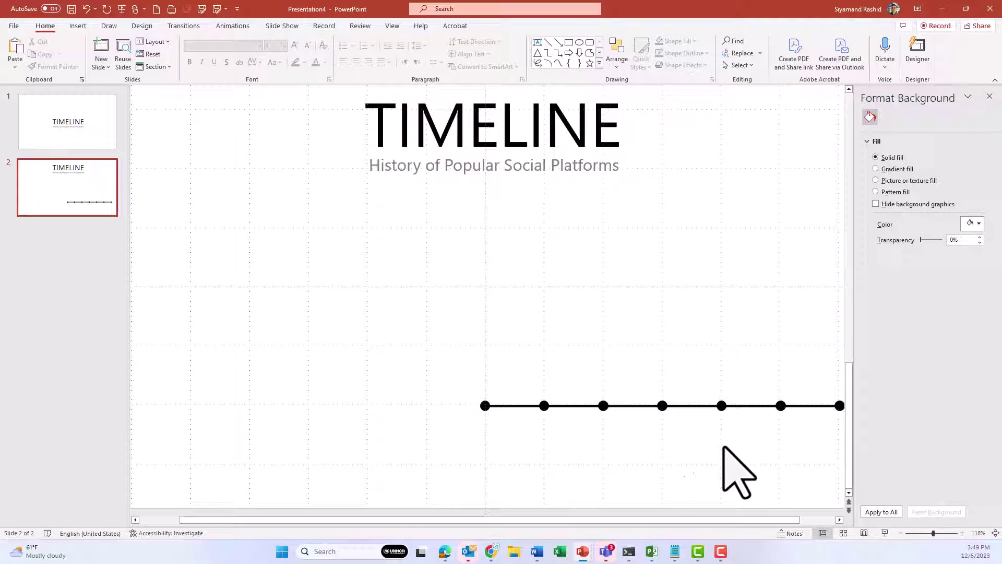
Duplicate slide 2 as slide 3 and shift its timeline one dot spacing left
right_click(91, 189)
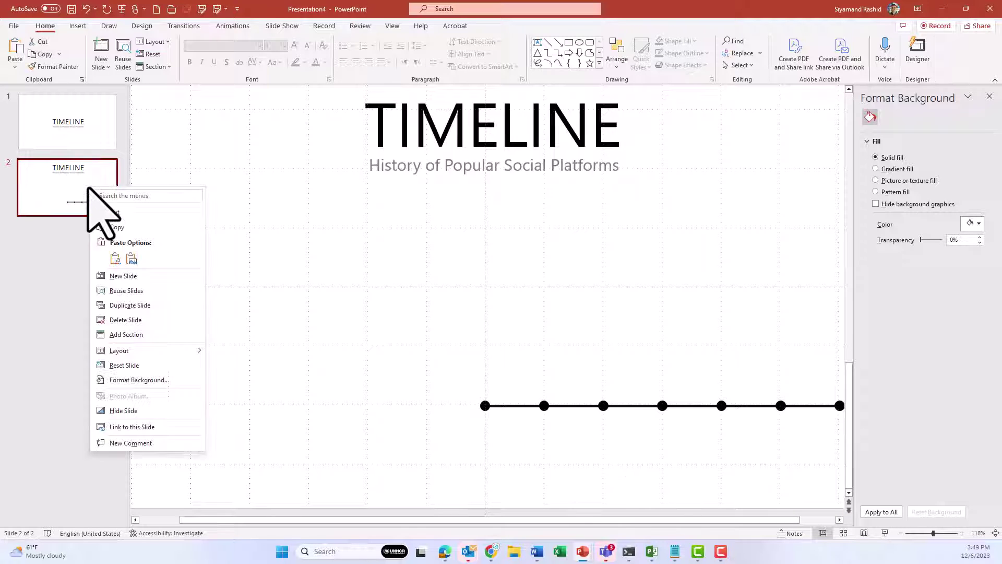
left_click(180, 307)
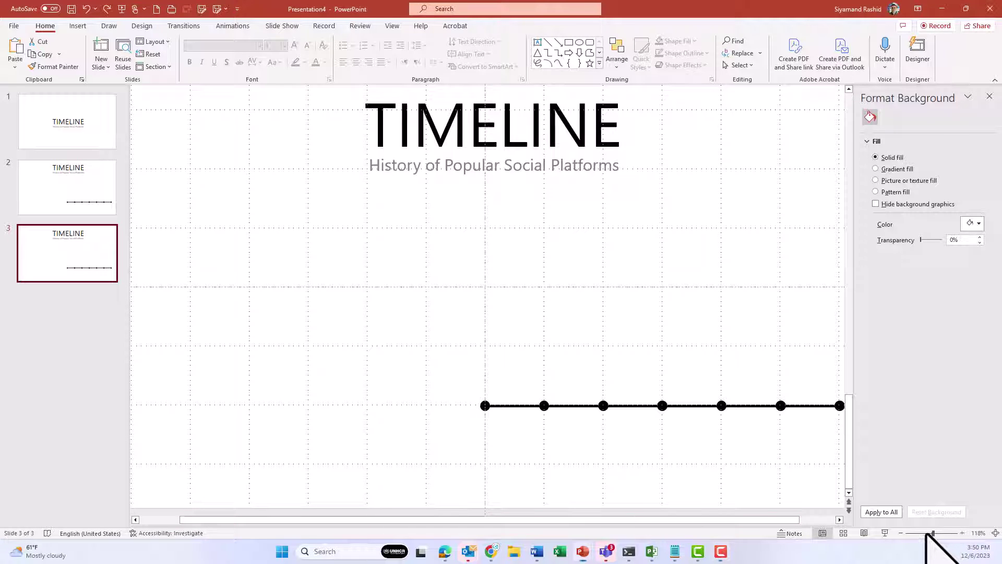
left_click(989, 98)
left_click_drag(945, 392, 562, 447)
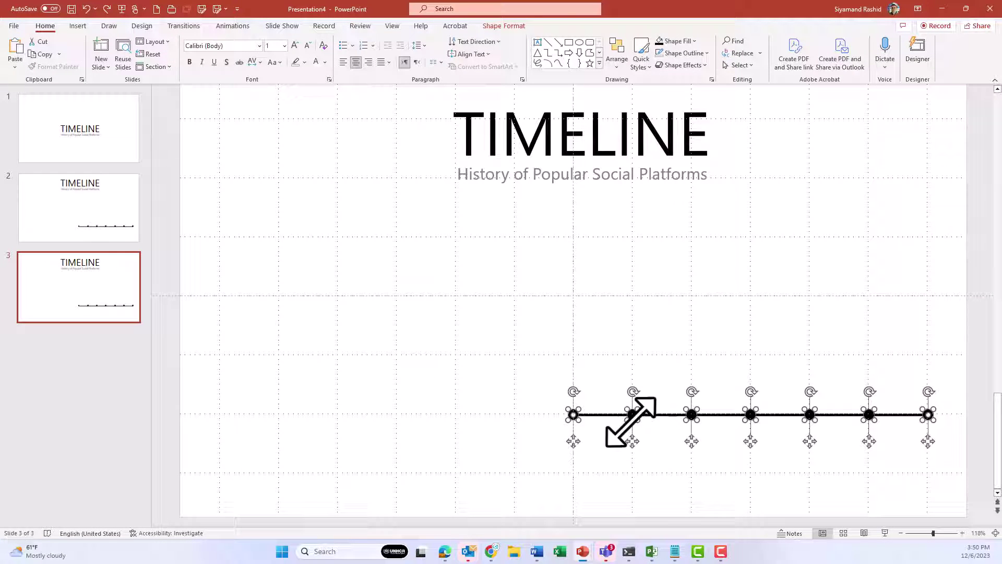
left_click_drag(632, 416, 575, 417)
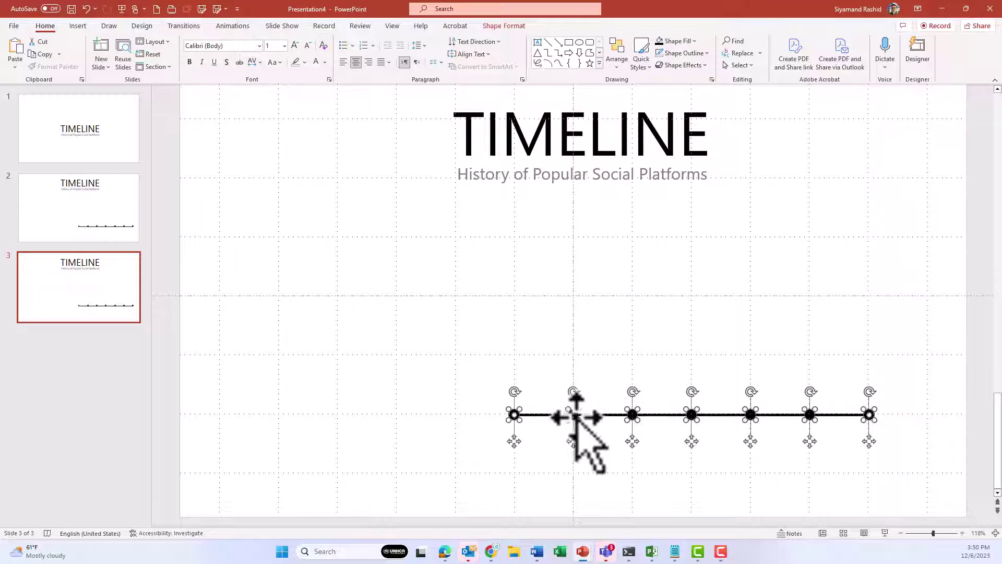
Duplicate slide 3 as slide 4 and shift its timeline one more dot left
right_click(112, 291)
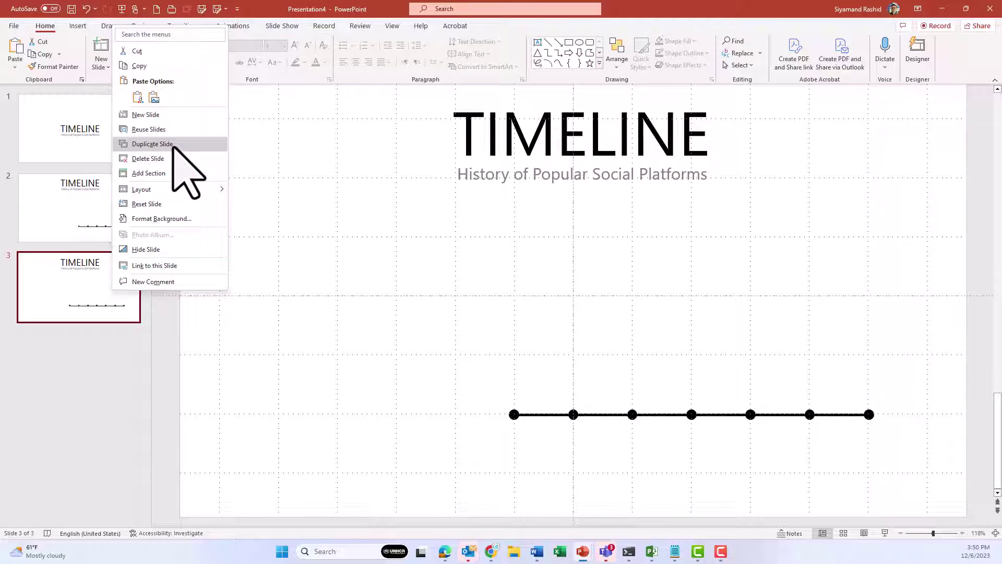
left_click(174, 146)
left_click_drag(887, 385, 464, 460)
left_click_drag(631, 414, 566, 414)
Create slides 5 to 8 as further duplicates, shifting slide 7's timeline one dot left
key("ctrl+d")
right_click(121, 448)
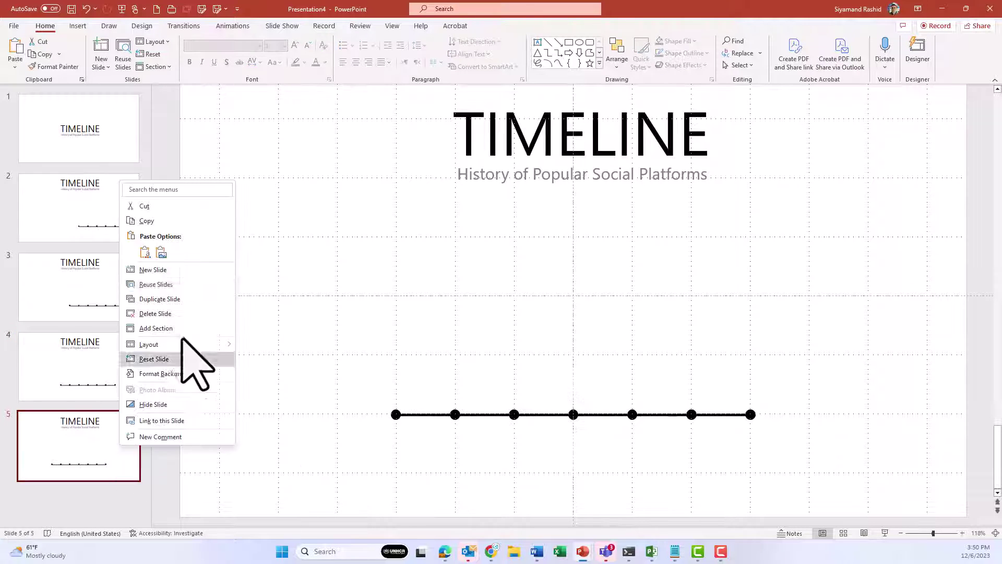
left_click(190, 358)
left_click(123, 498)
key("ctrl+d")
left_click_drag(799, 368, 302, 480)
left_click_drag(635, 413, 568, 437)
right_click(76, 488)
left_click(147, 343)
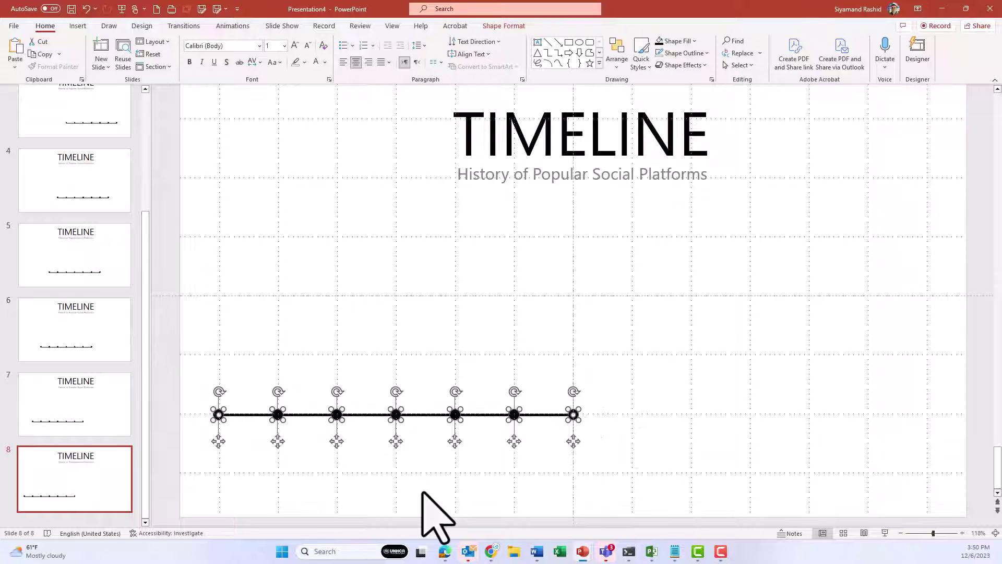
scroll(157, 257, "up", 6)
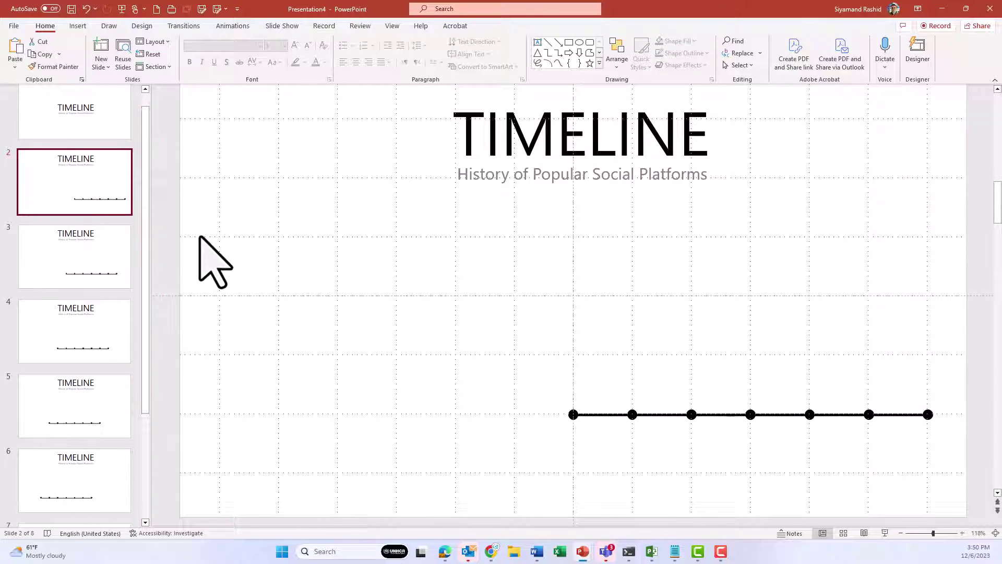
Enlarge slide 2's leftmost dot into a big 2002 circle in Russo One, 32 pt
left_click(574, 416)
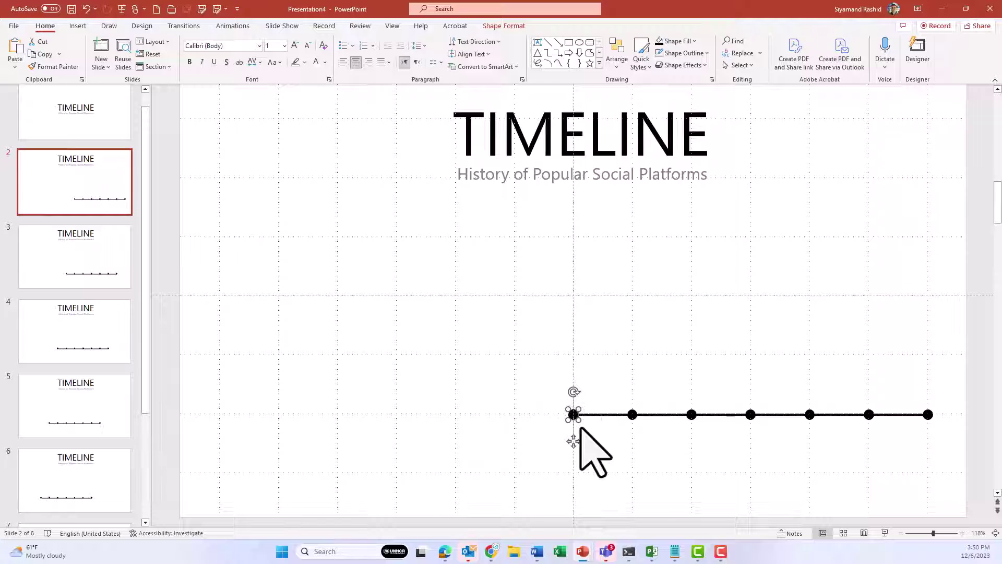
left_click_drag(578, 420, 622, 456)
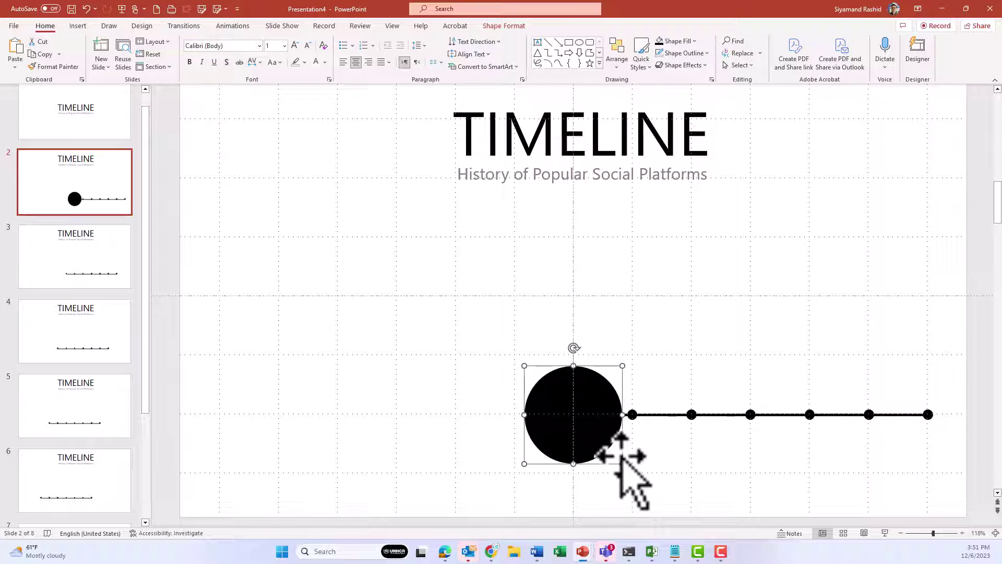
left_click(247, 45)
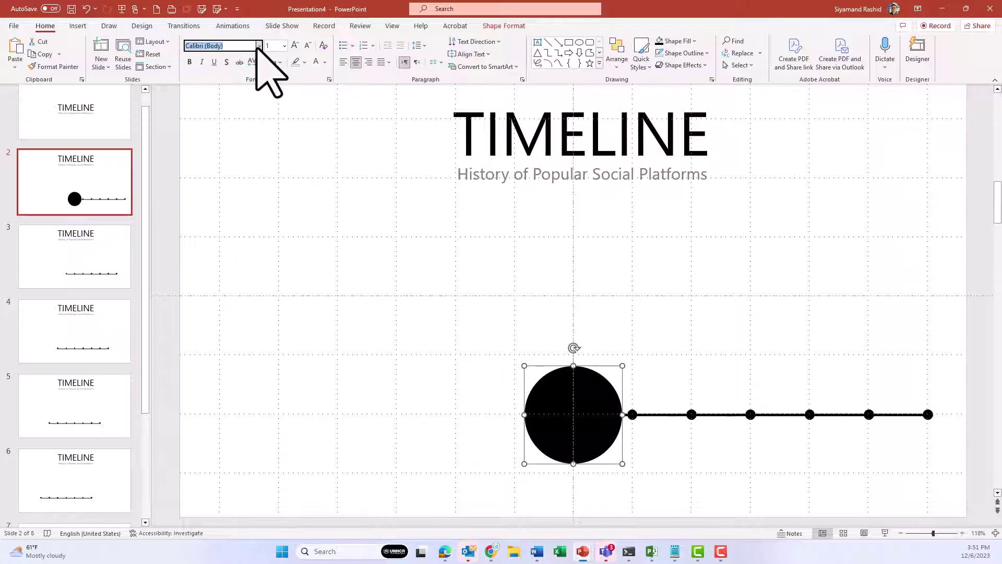
left_click(259, 46)
left_click(245, 121)
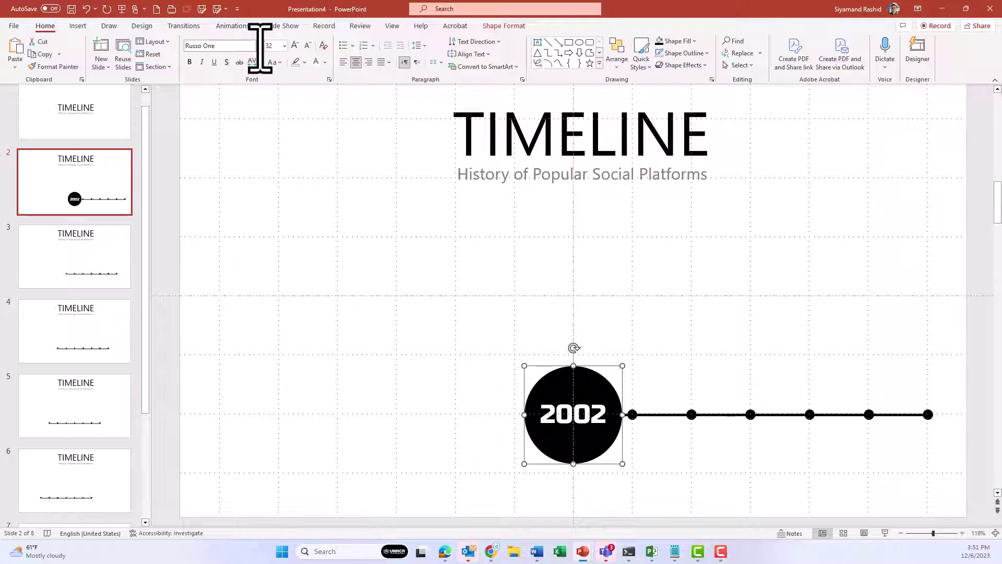
left_click(111, 244)
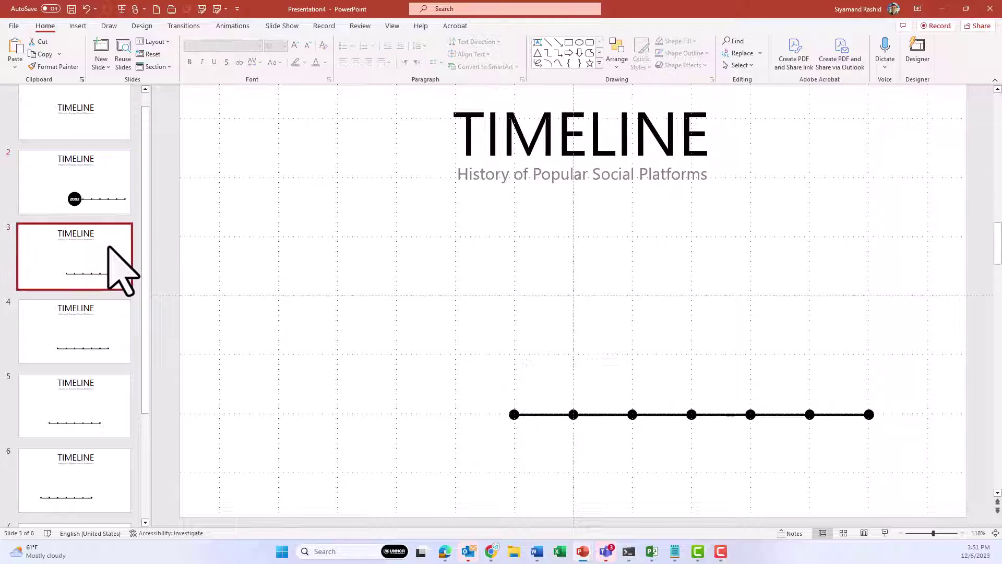
Enlarge slide 3's centre dot into a big circle and copy the 2002 circle's formatting
left_click(574, 414)
left_click_drag(578, 420, 622, 463)
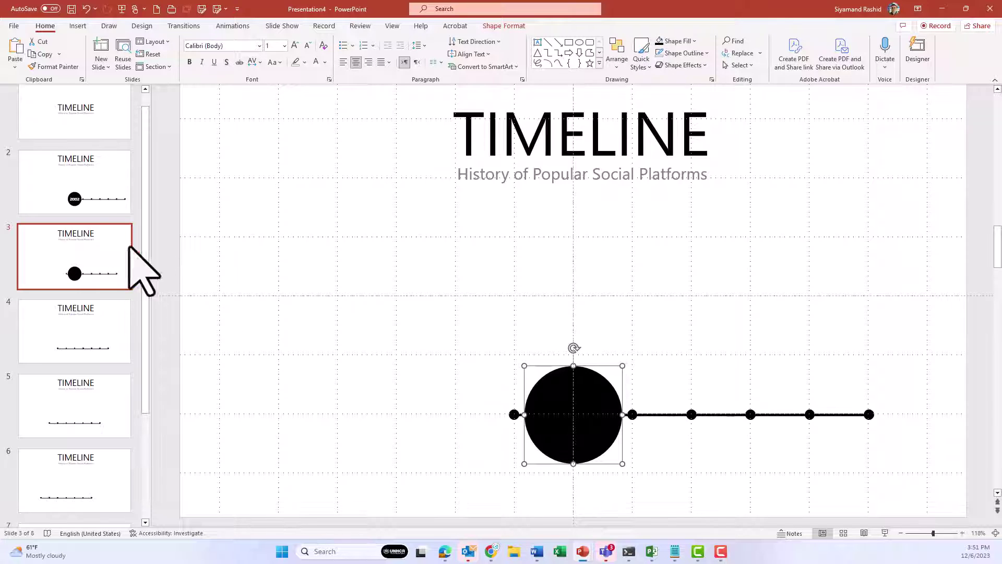
left_click(96, 188)
left_click(552, 376)
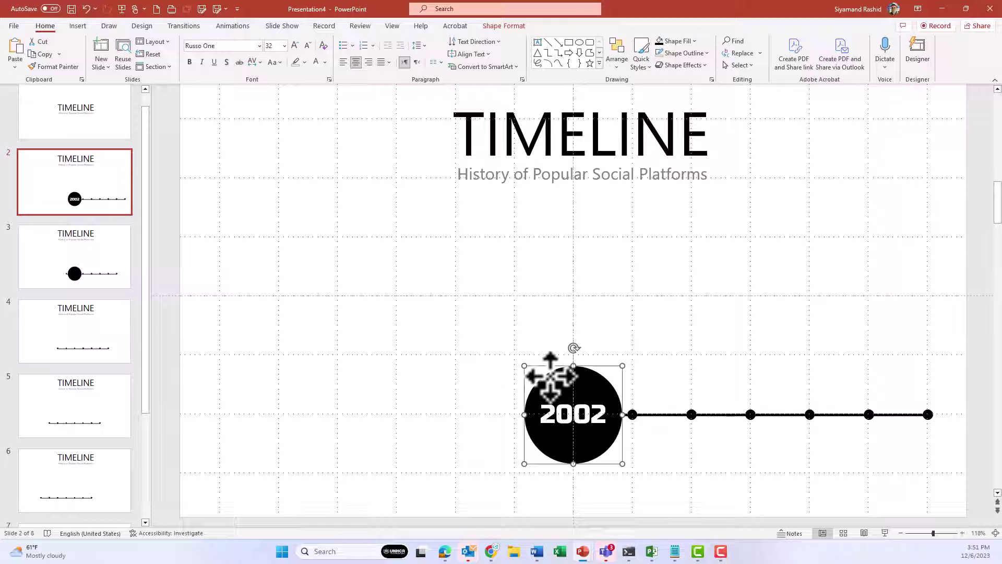
key("ctrl+shift+c")
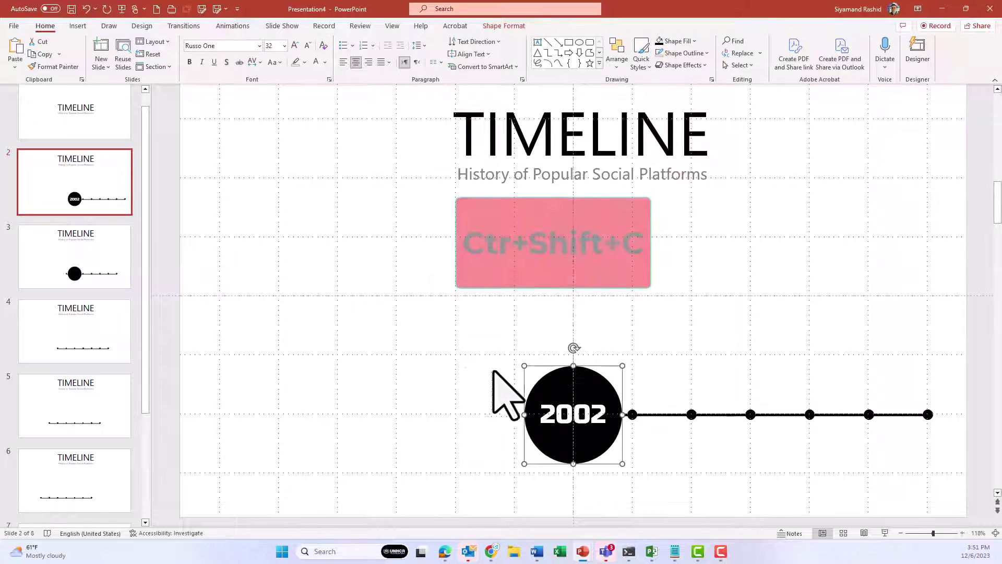
left_click(43, 282)
left_click(543, 391)
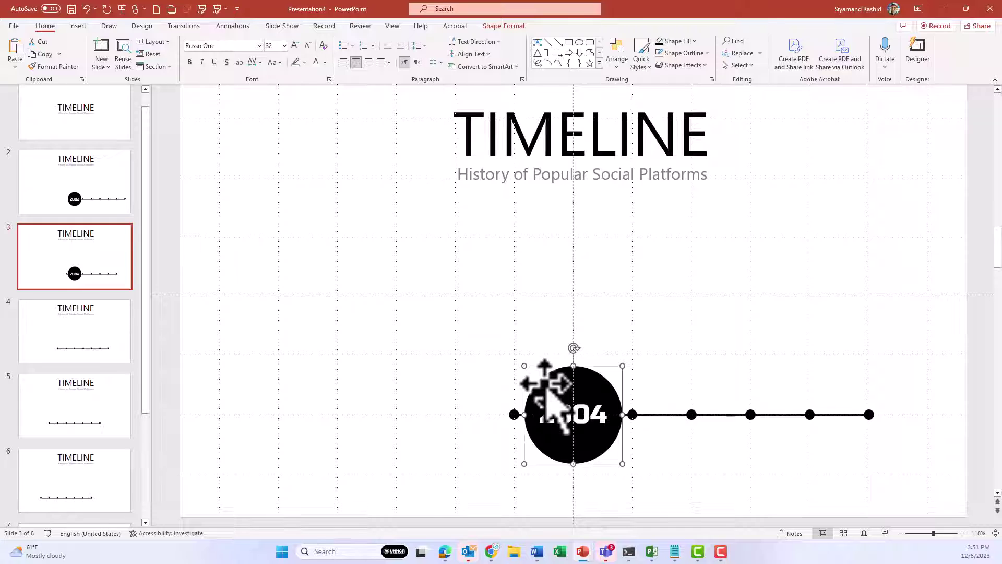
Apply the 2002 circle formatting to the centre dots on slides 4, 5 and 6
left_click(104, 349)
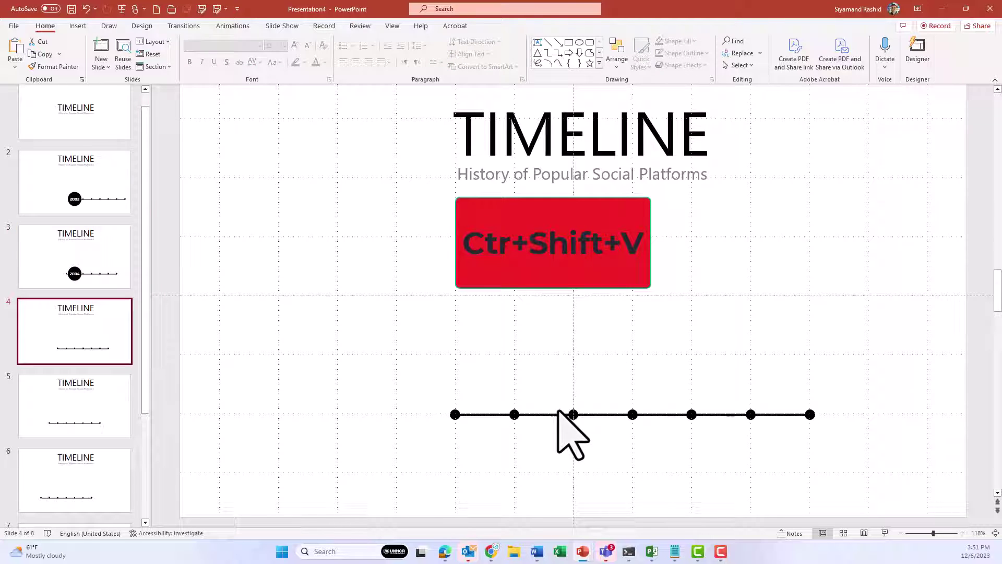
left_click(573, 415)
key("ctrl+shift+v")
left_click(108, 420)
left_click(573, 414)
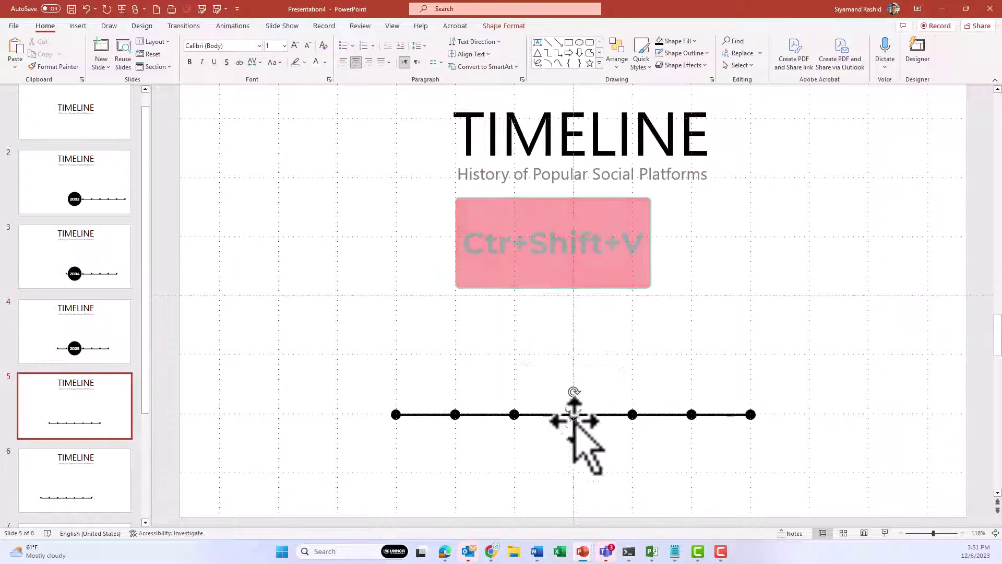
key("ctrl+shift+v")
left_click(123, 501)
left_click(573, 414)
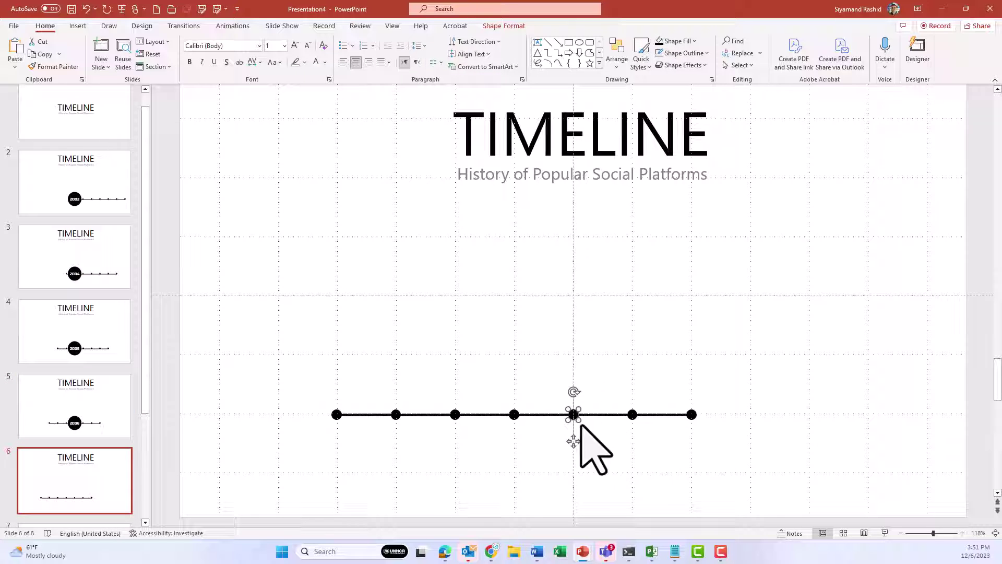
key("ctrl+shift+v")
Apply the same circle formatting to the dots on slides 7 and 8
scroll(151, 501, "down", 3)
left_click(120, 407)
left_click(573, 415)
key("ctrl+shift+v")
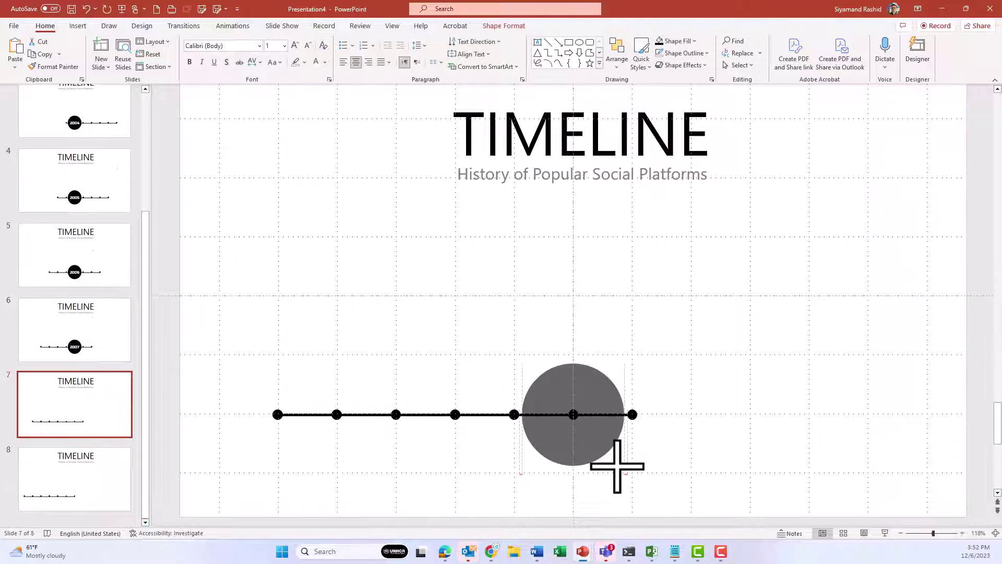
key("Page_Down")
left_click(573, 415)
key("ctrl+shift+v")
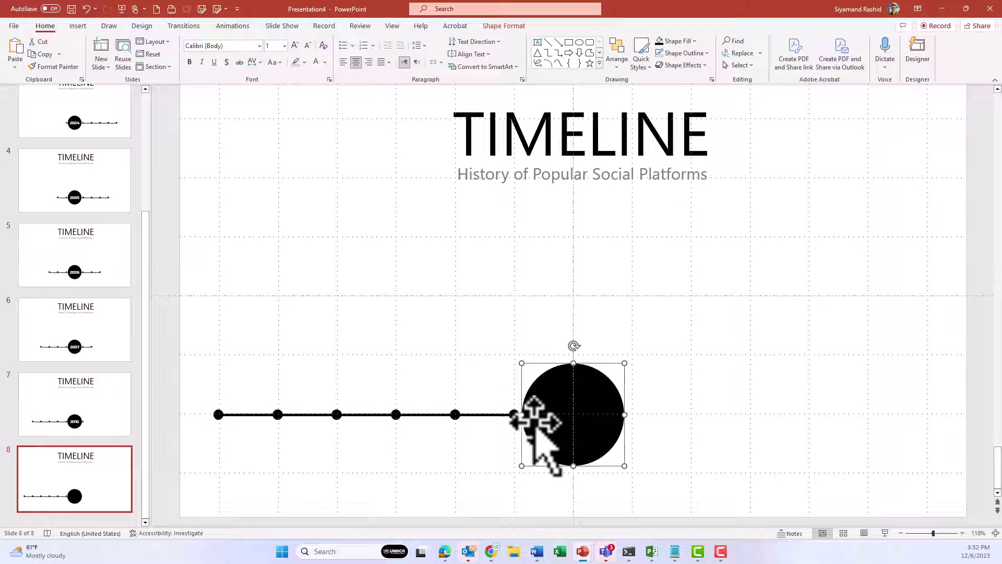
scroll(96, 215, "up", 3)
left_click(96, 215)
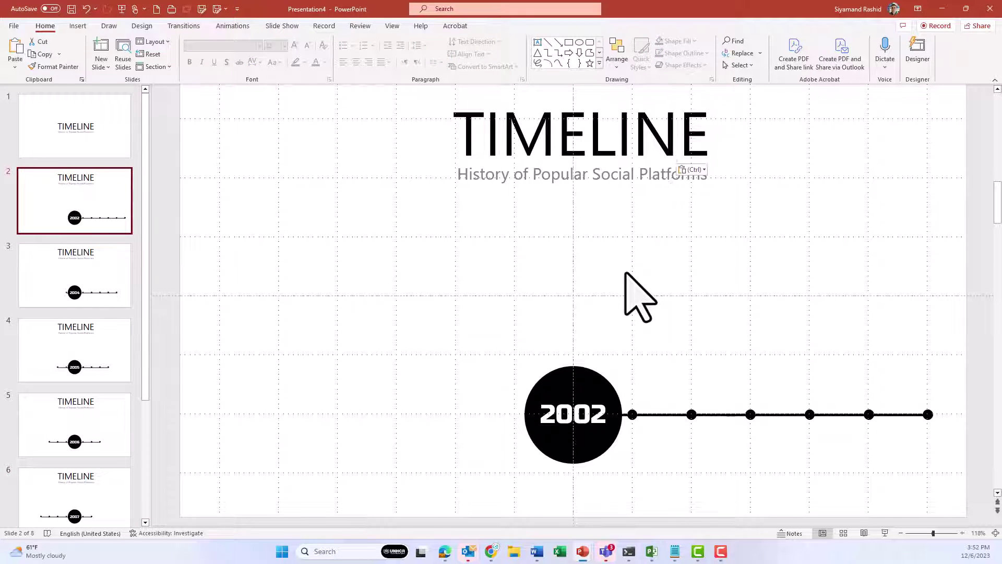
Paste the seven platform icons just above the timeline and select all of them
key("ctrl+v")
left_click_drag(747, 159, 693, 392)
left_click(715, 317)
left_click(813, 386)
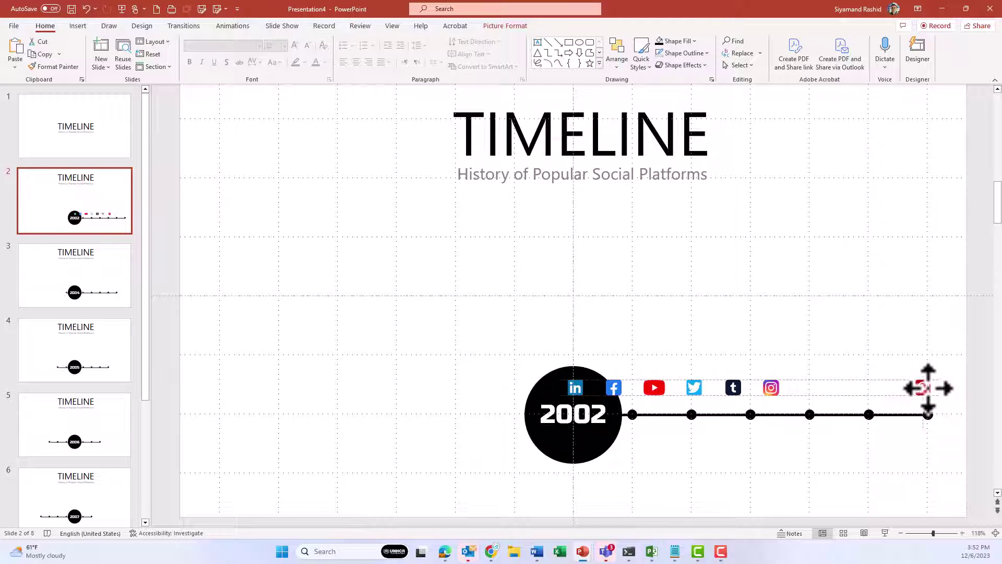
left_click(772, 392, "ctrl")
left_click(736, 392, "ctrl")
left_click(695, 391, "ctrl")
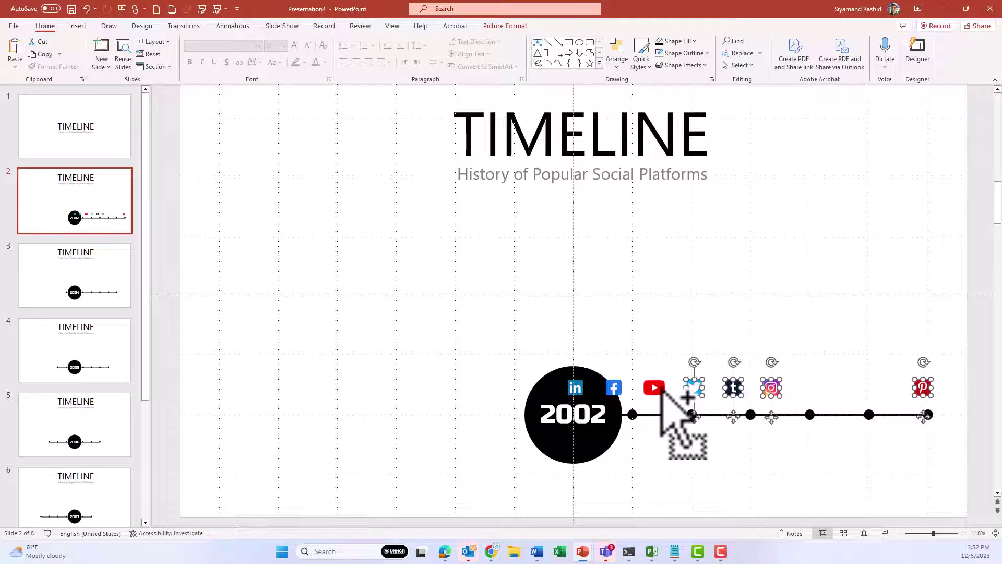
left_click(655, 389, "ctrl")
left_click(613, 389, "ctrl")
left_click(576, 389, "ctrl")
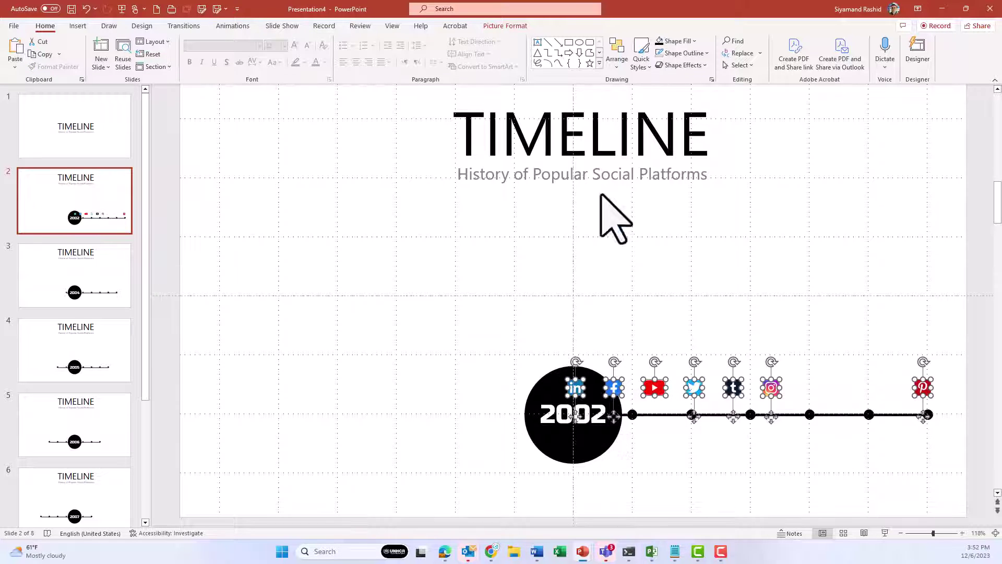
Distribute the icons horizontally, then select the whole row of icons and dots
left_click(616, 55)
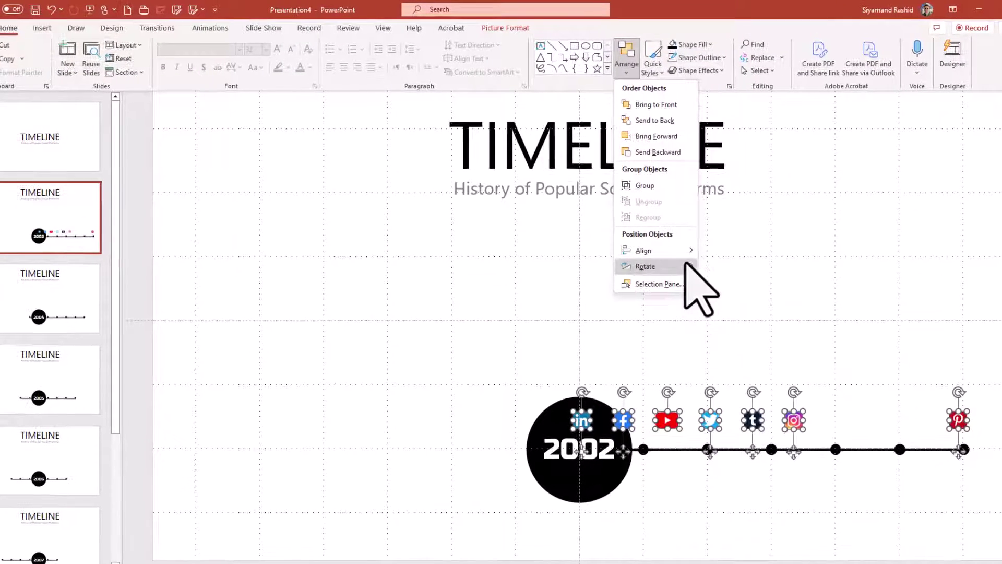
mouse_move(668, 251)
left_click(730, 301)
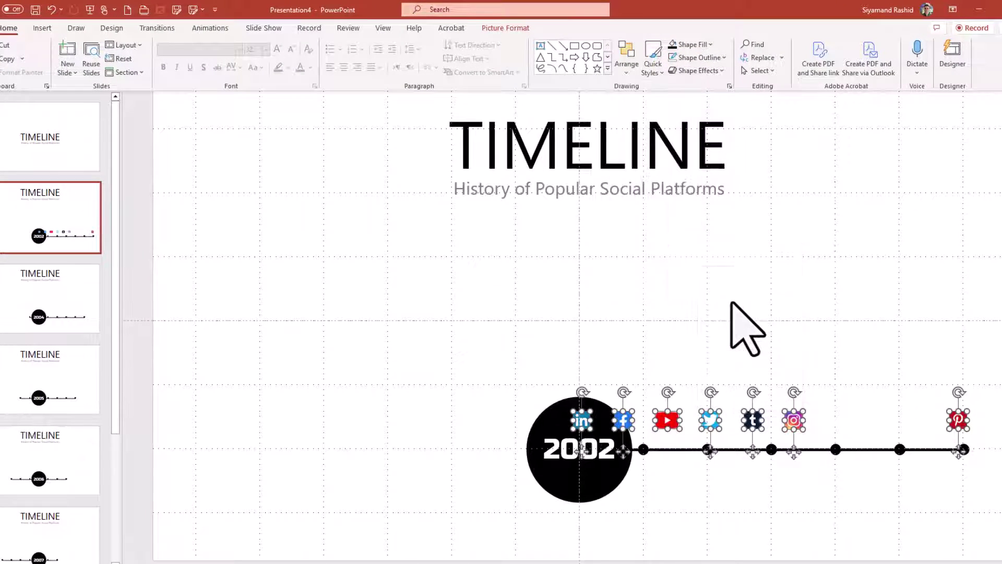
left_click(628, 76)
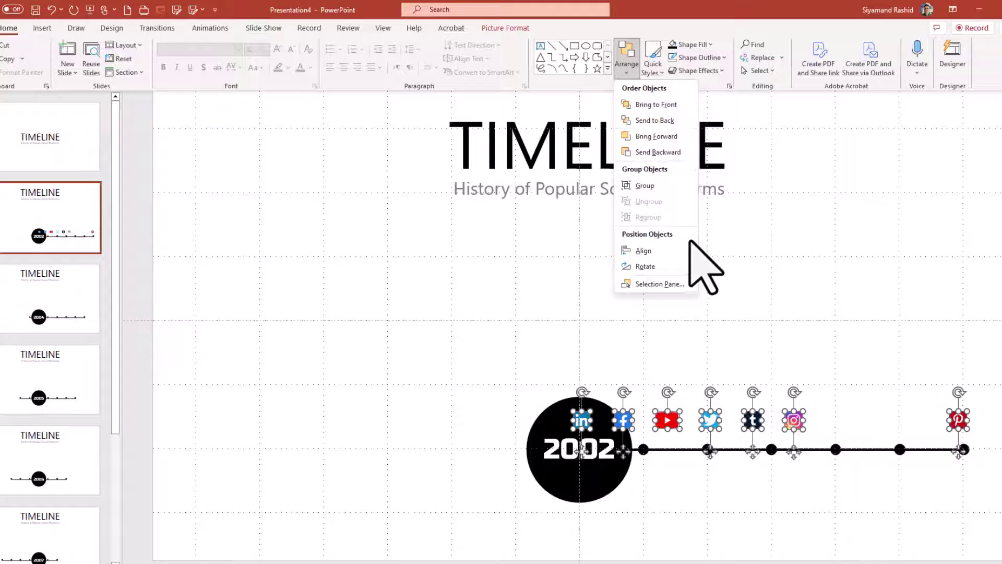
mouse_move(674, 251)
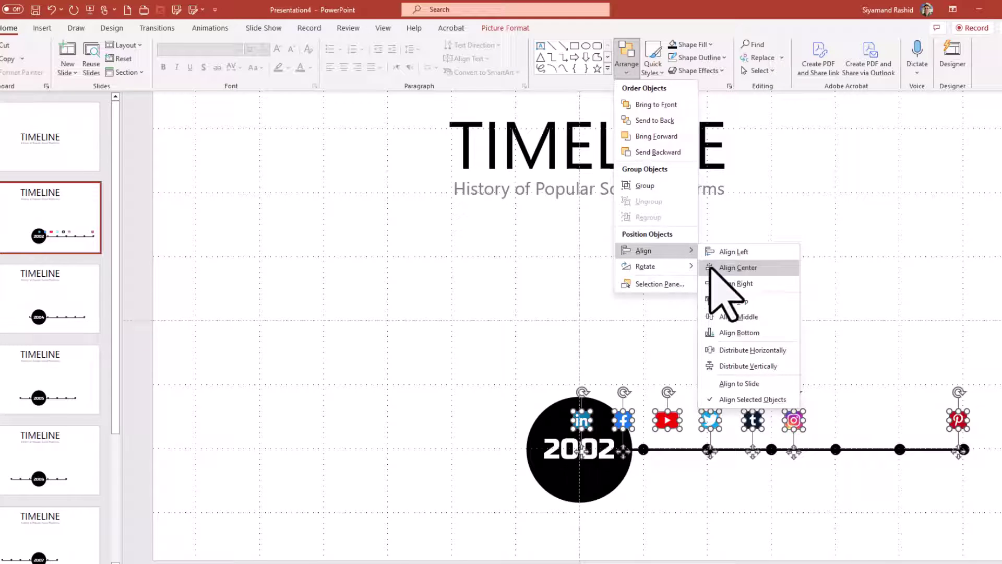
left_click(754, 351)
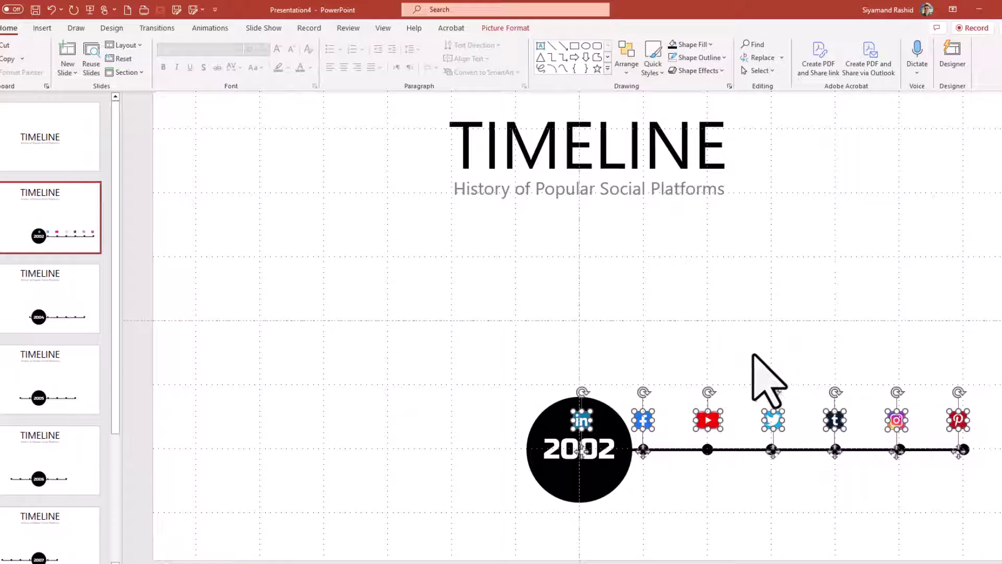
left_click(728, 317)
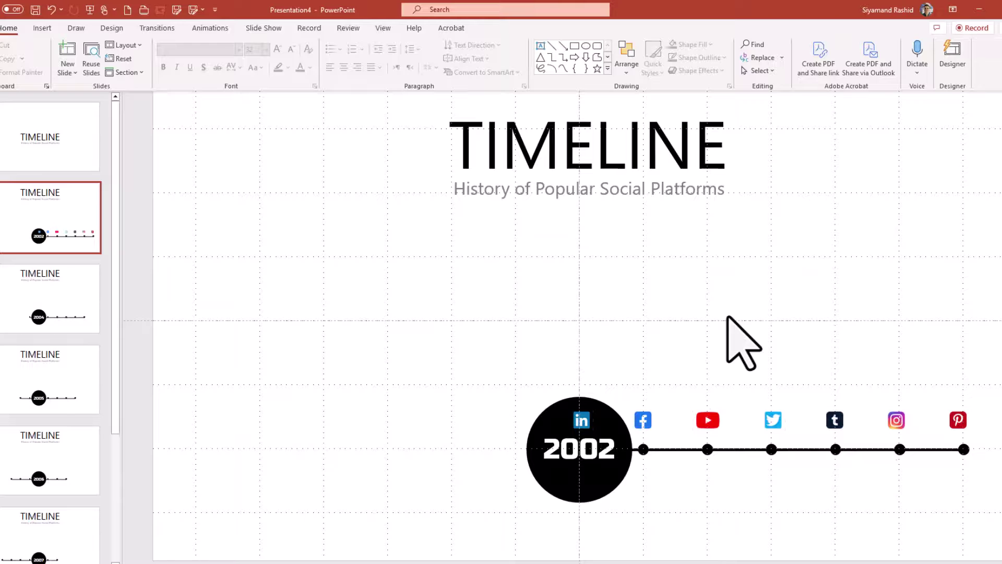
left_click_drag(985, 368, 563, 436)
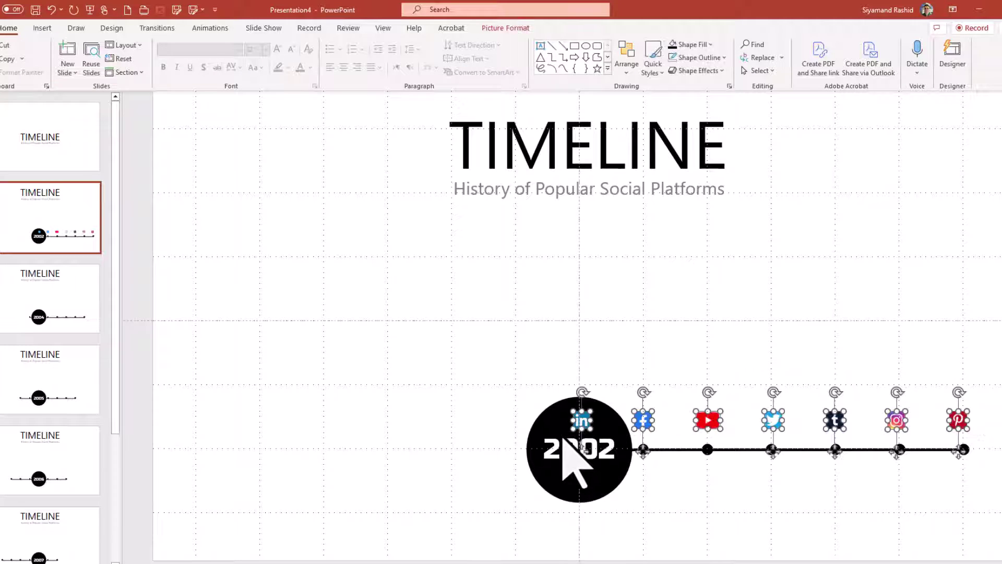
Paste the icon row onto the 2004 and 2005 slides, shifted left above the dots
left_click(67, 310)
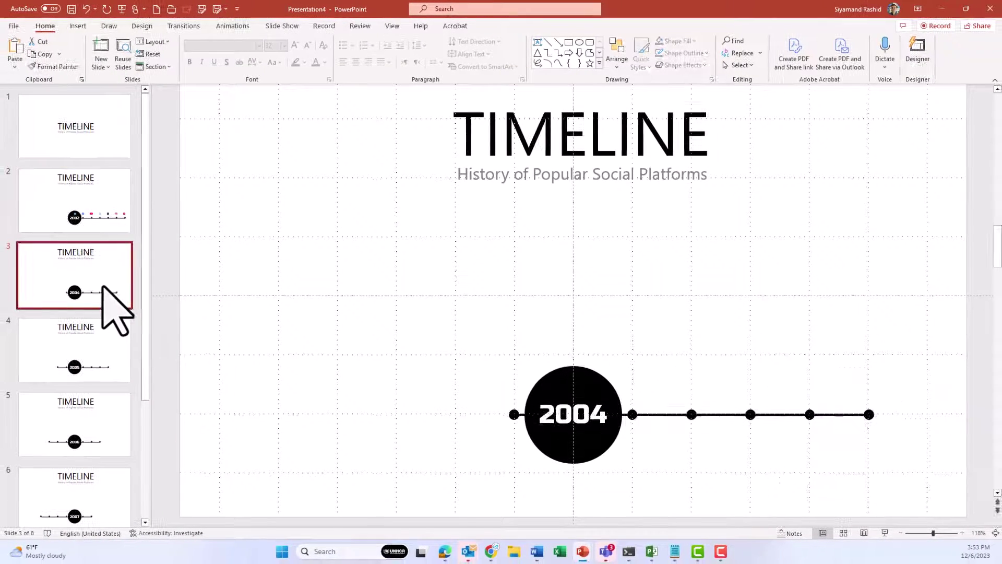
key("ctrl+v")
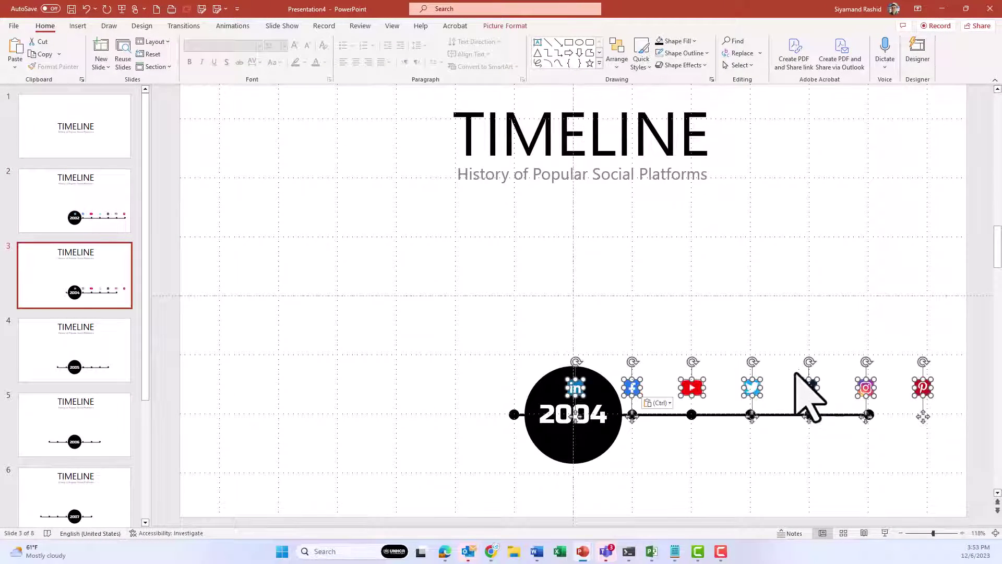
left_click_drag(808, 391, 750, 389)
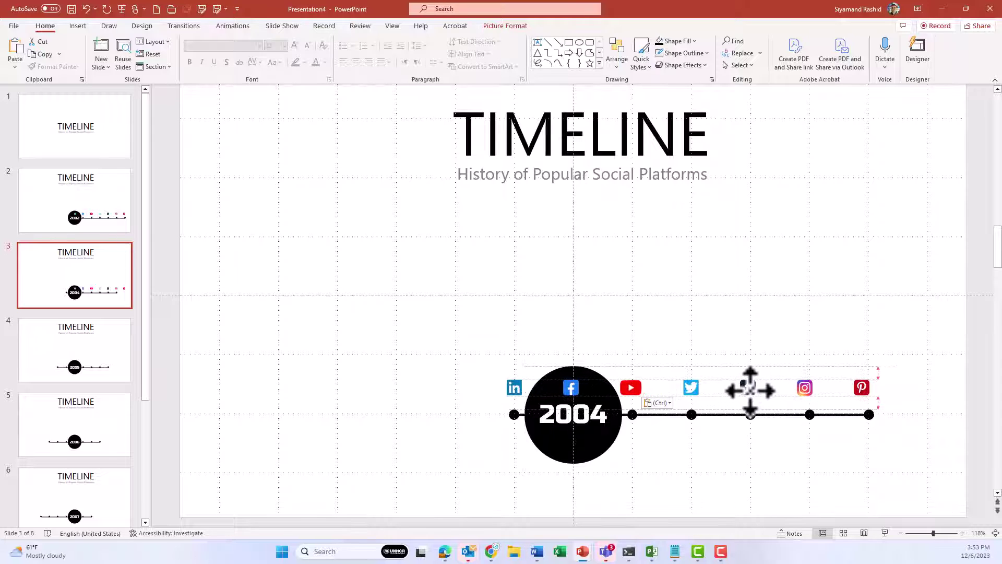
left_click(104, 377)
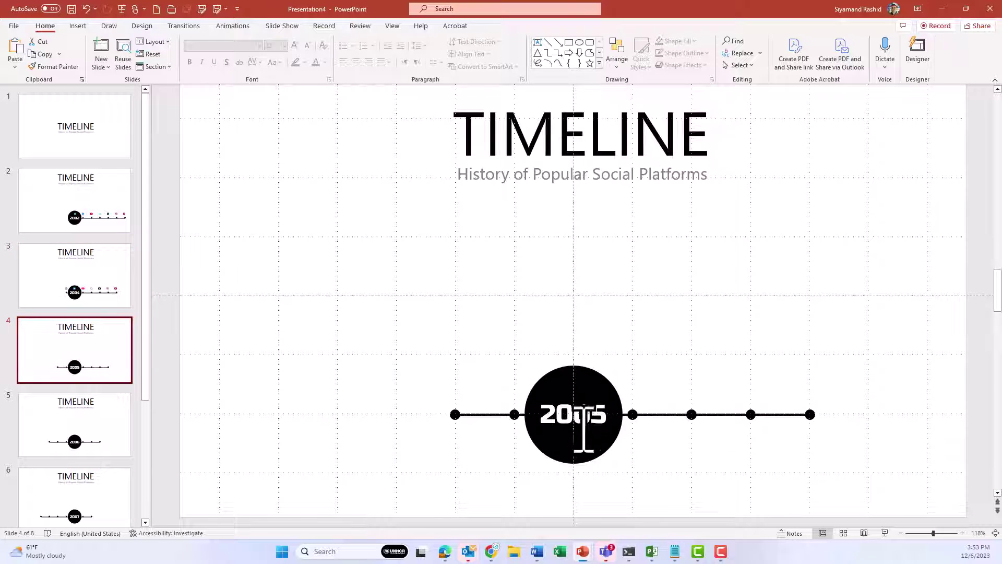
key("ctrl+v")
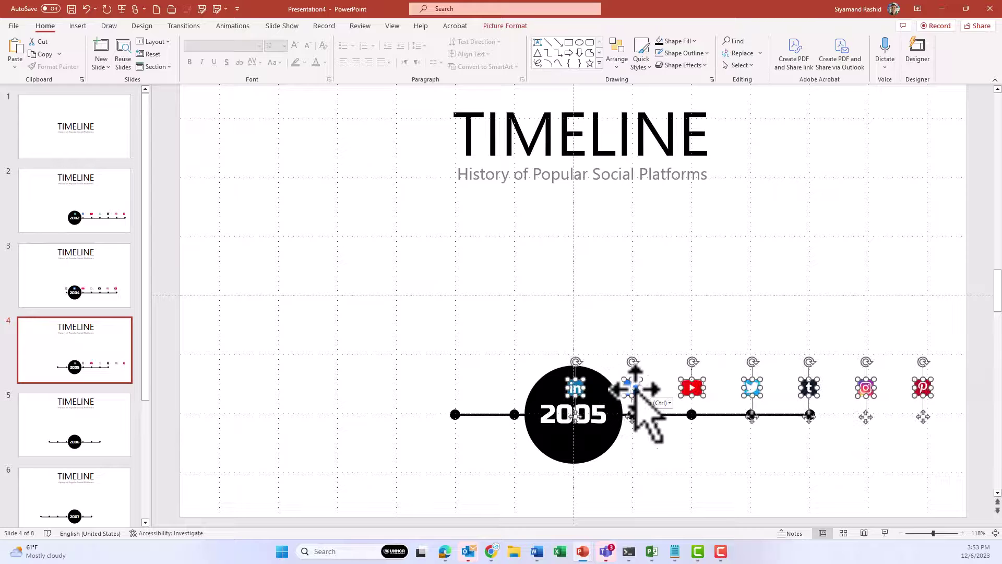
left_click_drag(634, 389, 514, 392)
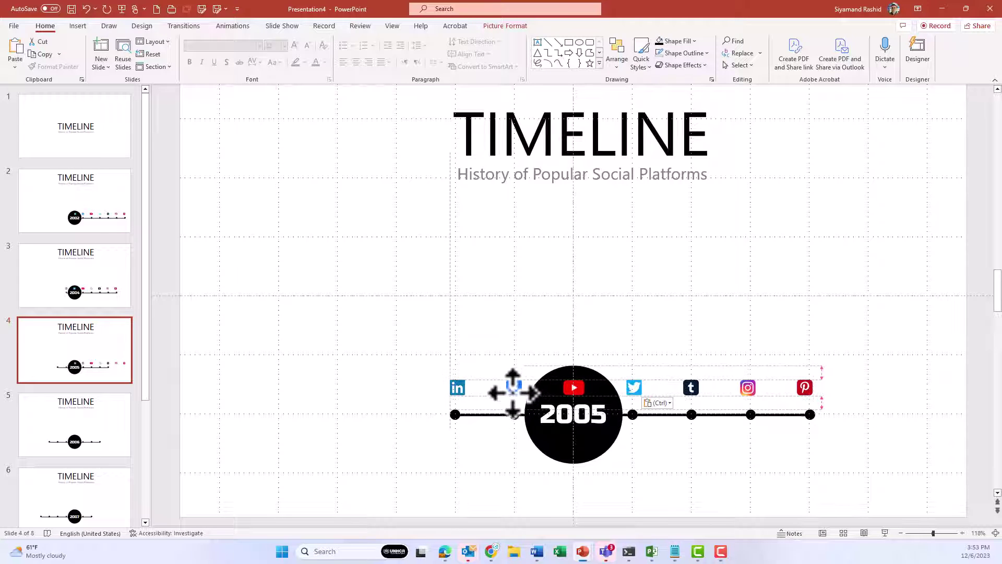
Paste and align the icon row above the dots on the 2006, 2007 and final two slides
scroll(599, 409, "down", 1)
key("ctrl+v")
left_click_drag(633, 387, 439, 384)
scroll(516, 433, "down", 1)
key("ctrl+v")
scroll(431, 385, "down", 1)
key("ctrl+v")
left_click_drag(576, 387, 281, 386)
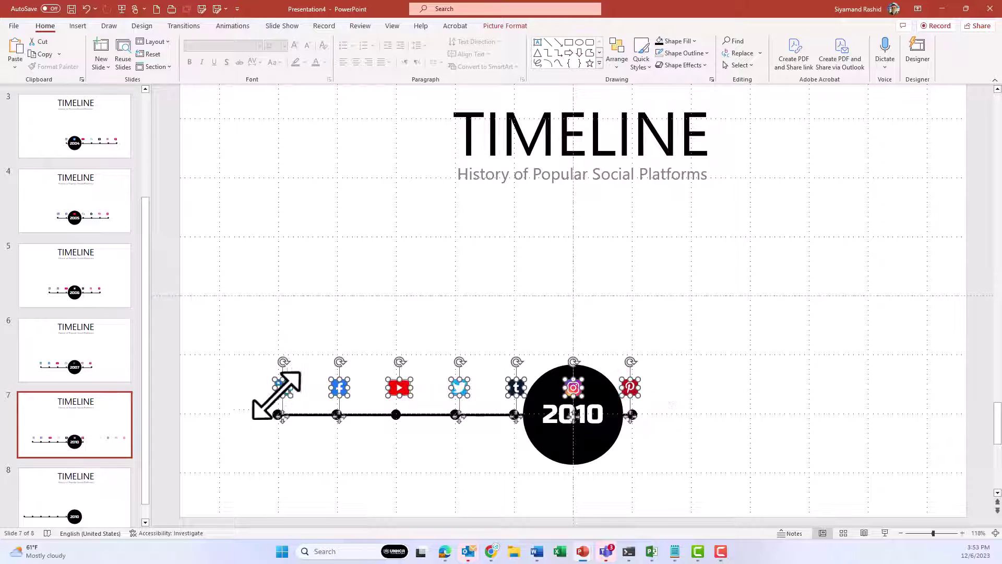
scroll(277, 389, "down", 1)
key("ctrl+v")
left_click_drag(633, 387, 219, 396)
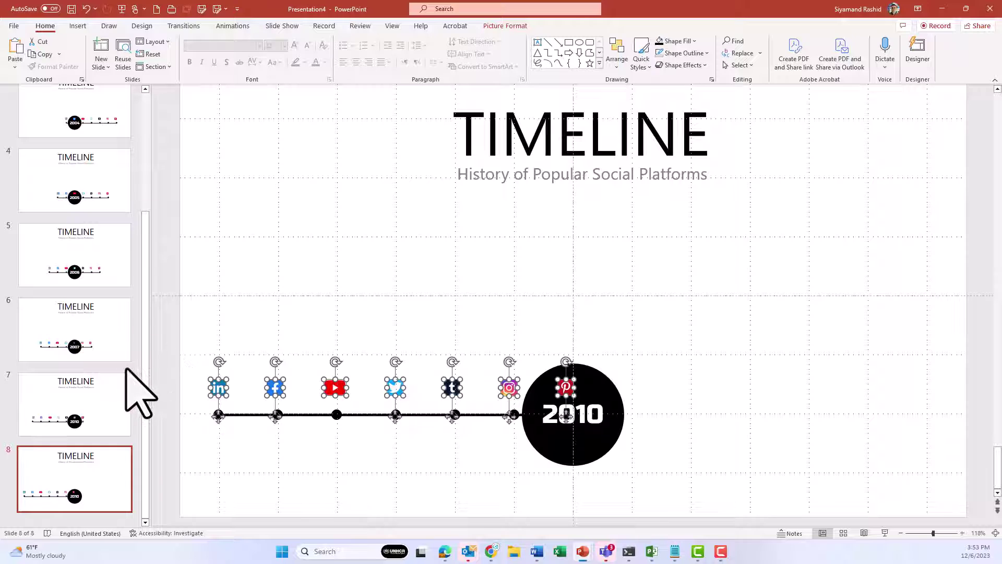
left_click_drag(143, 365, 139, 200)
Enlarge the LinkedIn and Facebook icons and set them above the 2002 and 2004 circles
left_click(94, 217)
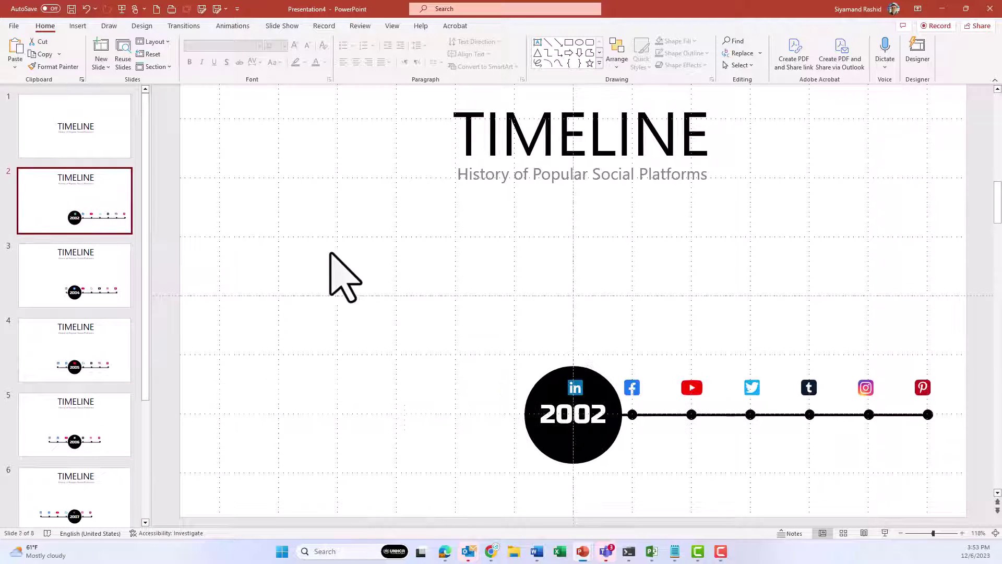
left_click(576, 402)
left_click_drag(577, 398, 585, 309)
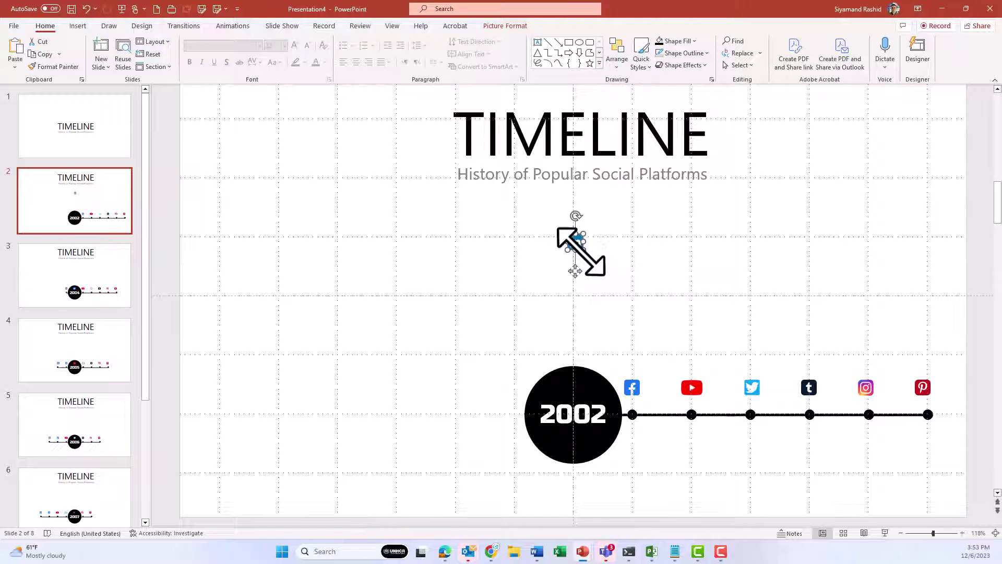
left_click_drag(581, 251, 644, 320)
left_click_drag(610, 274, 611, 313)
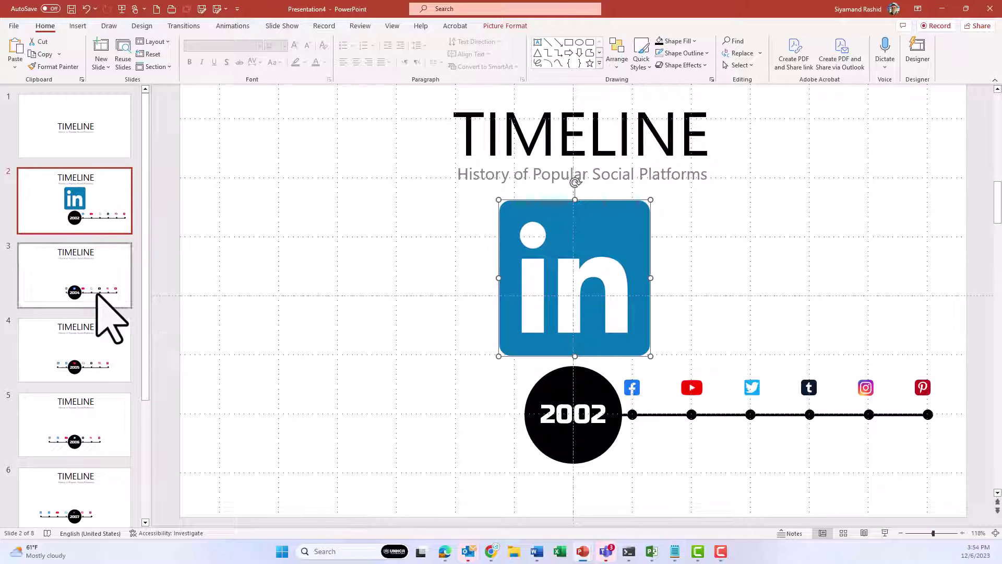
left_click(107, 312)
left_click_drag(577, 237, 640, 306)
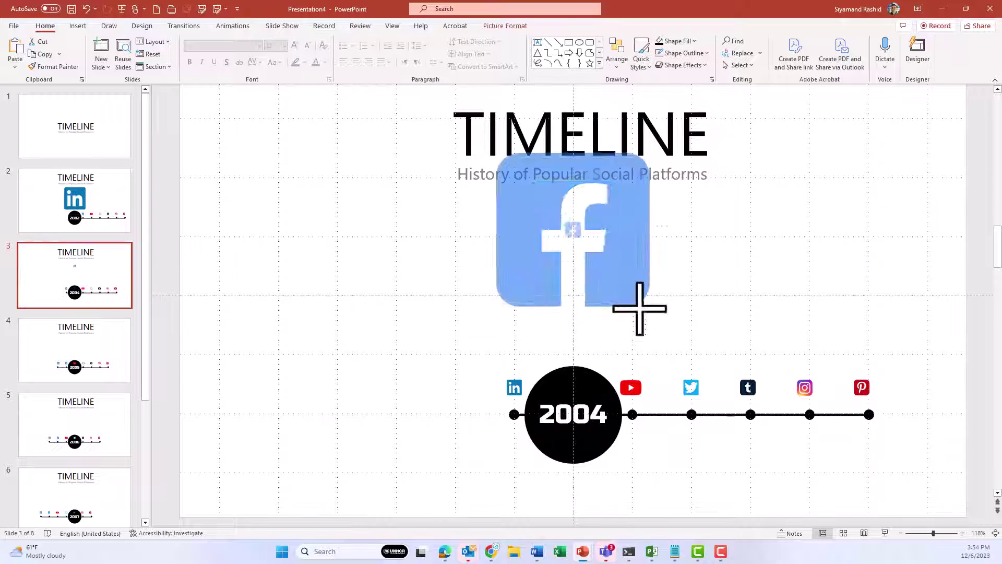
left_click_drag(616, 265, 615, 306)
Enlarge the YouTube and Twitter icons above the 2005 and 2006 circles
key("Page_Down")
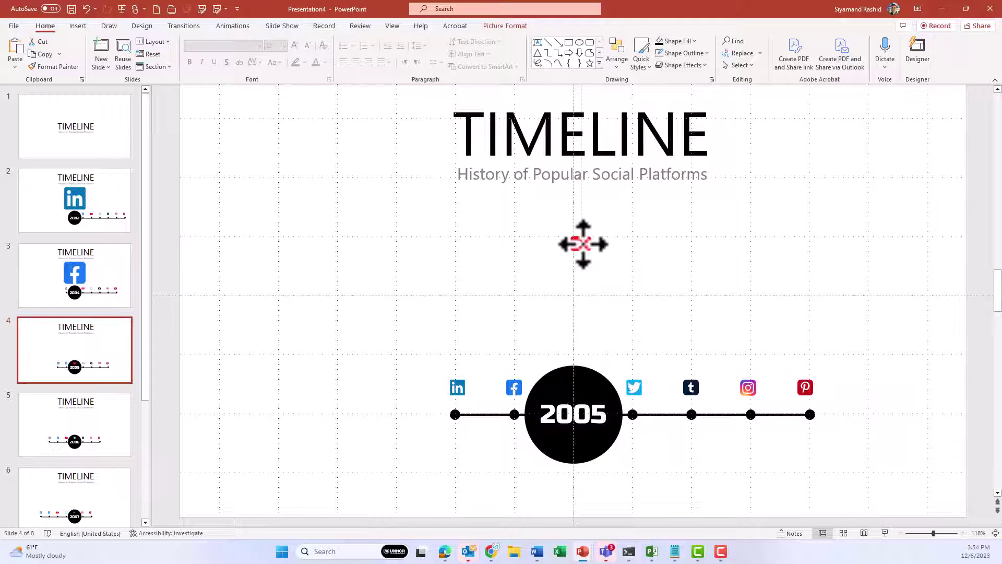
left_click_drag(584, 241, 635, 318)
left_click_drag(617, 284, 618, 325)
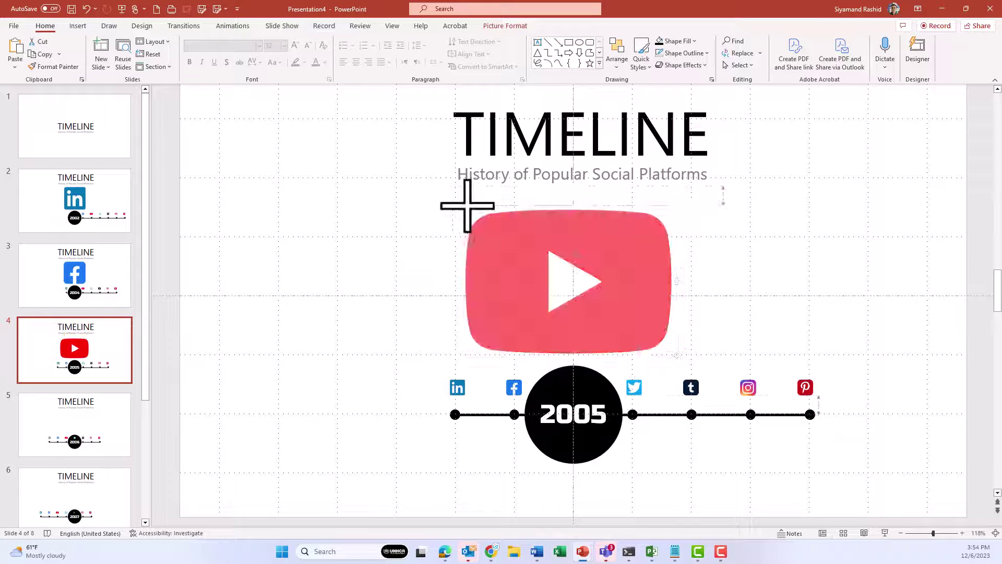
key("Page_Down")
left_click_drag(573, 373, 640, 331)
left_click_drag(612, 258, 612, 290)
key("shift+Left")
key("shift+Left")
key("shift+Left")
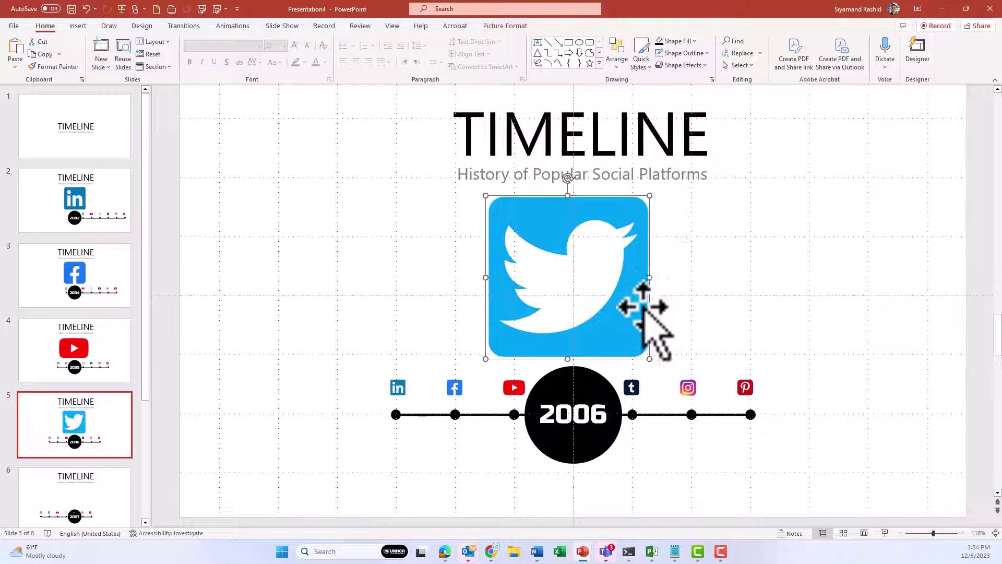
Enlarge the Tumblr, Instagram and Pinterest icons above their year circles on slides 6–8
left_click(100, 504)
left_click(579, 222)
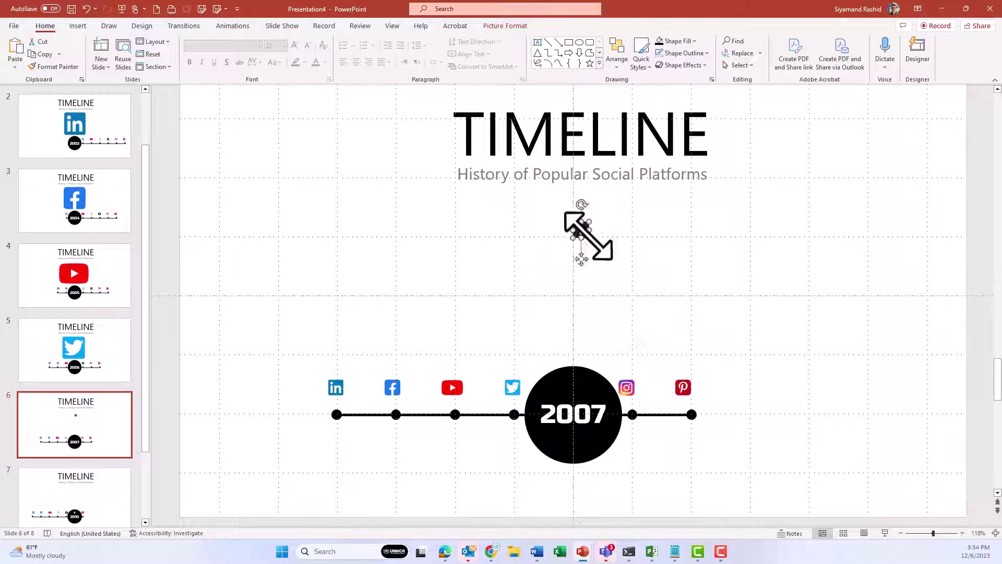
left_click_drag(586, 230, 604, 308)
key("Page_Down")
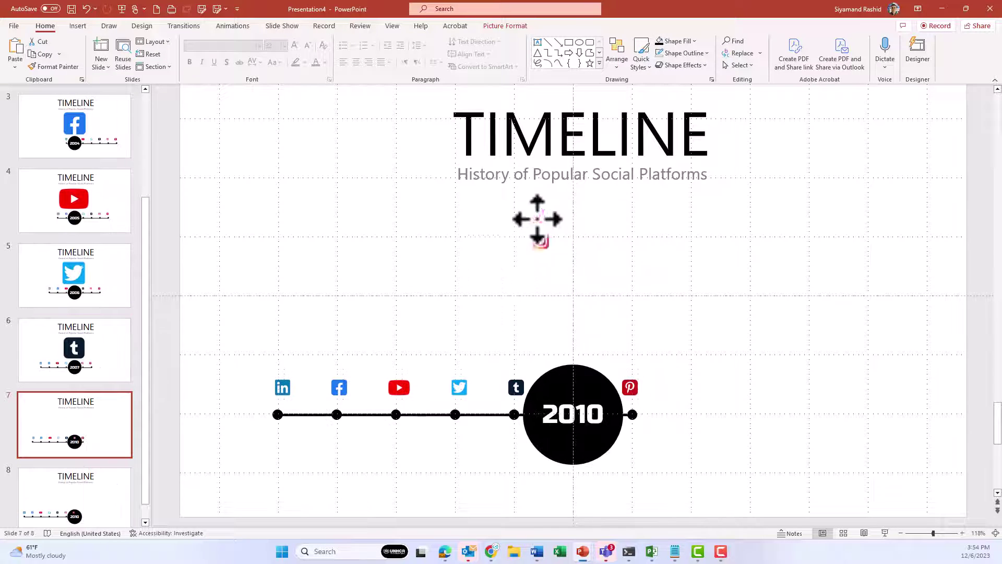
left_click_drag(537, 218, 648, 212)
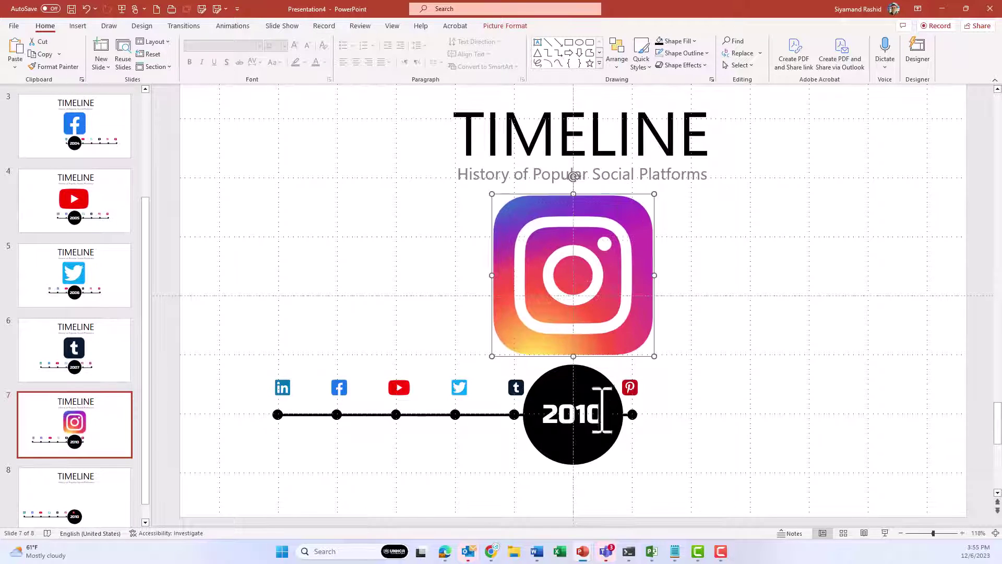
key("Page_Down")
left_click_drag(593, 402, 606, 319)
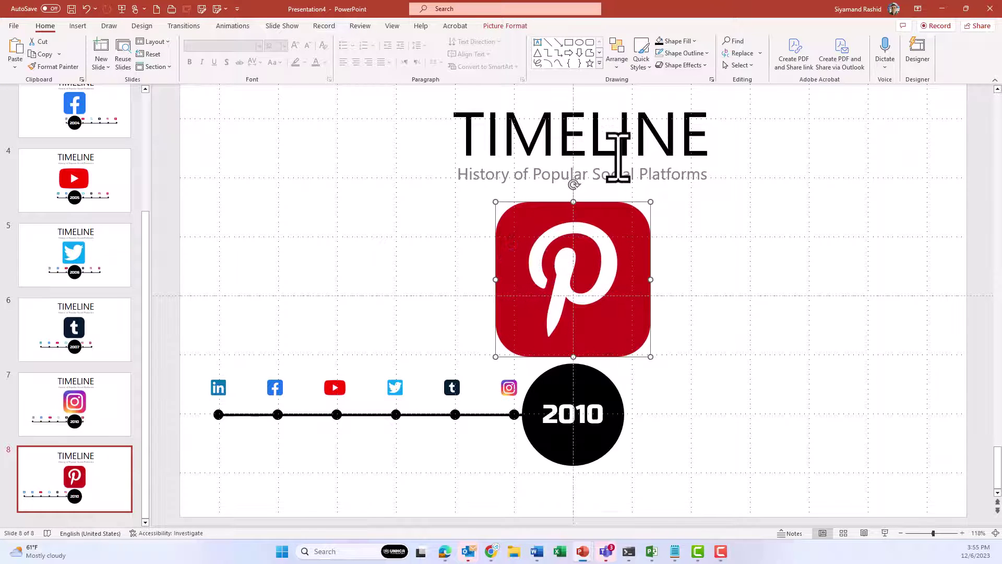
Give the Pinterest logo an outer shadow and undo a stray icon paste on the Instagram slide
left_click(680, 65)
mouse_move(718, 139)
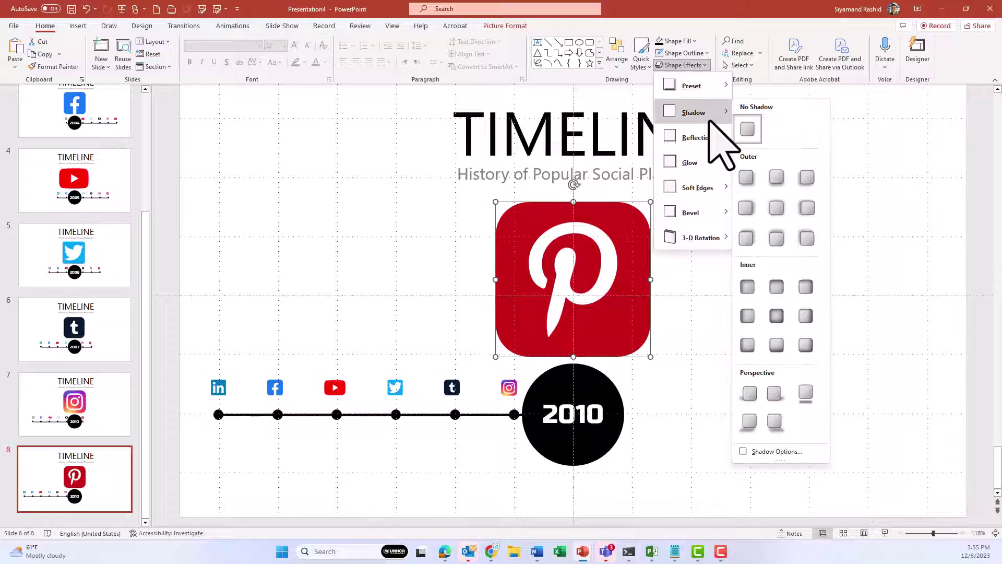
left_click(776, 209)
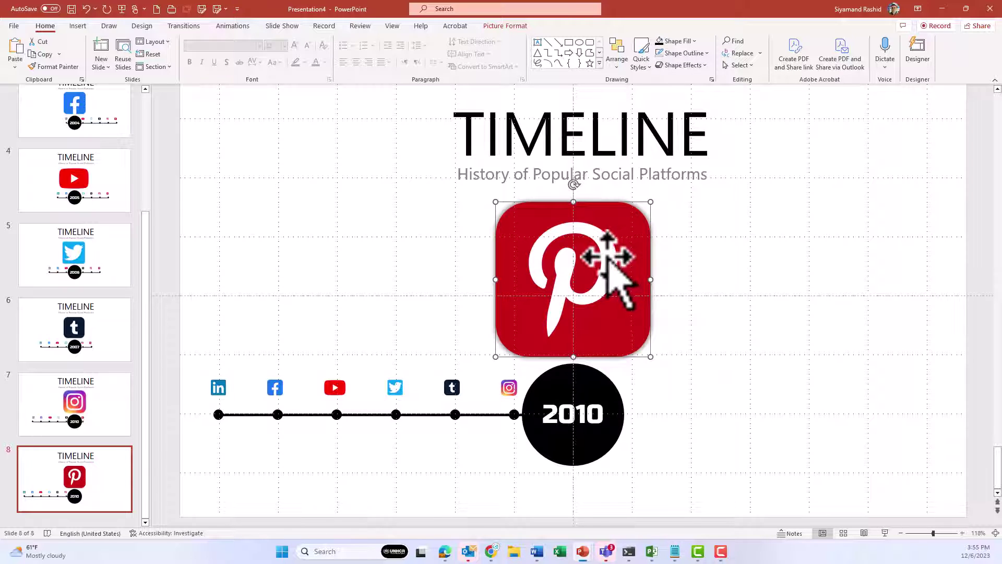
left_click(86, 412)
key("ctrl+v")
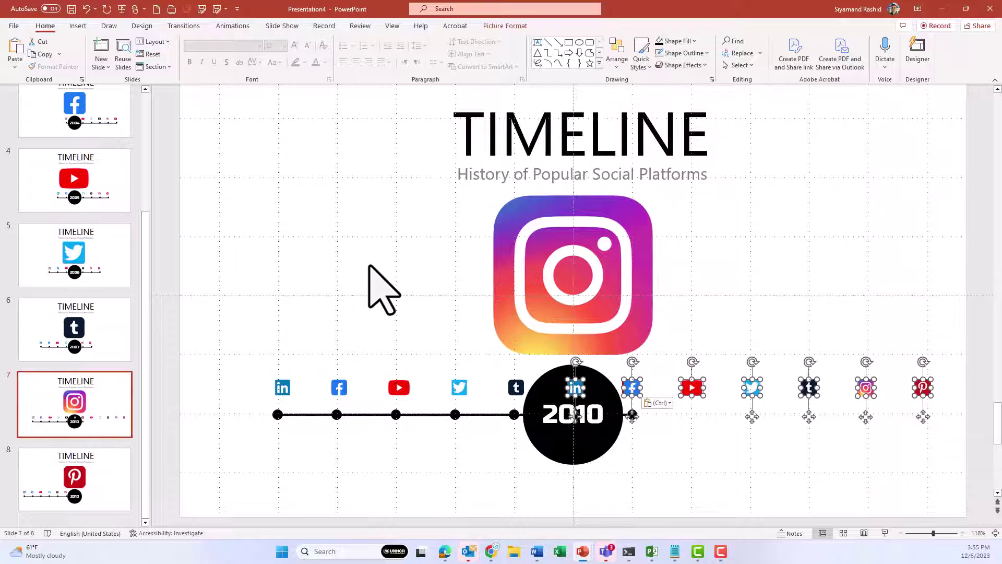
key("ctrl+z")
left_click(512, 282)
Review the Tumblr, Twitter, YouTube, Facebook and LinkedIn slides, ending on the title slide
left_click(99, 345)
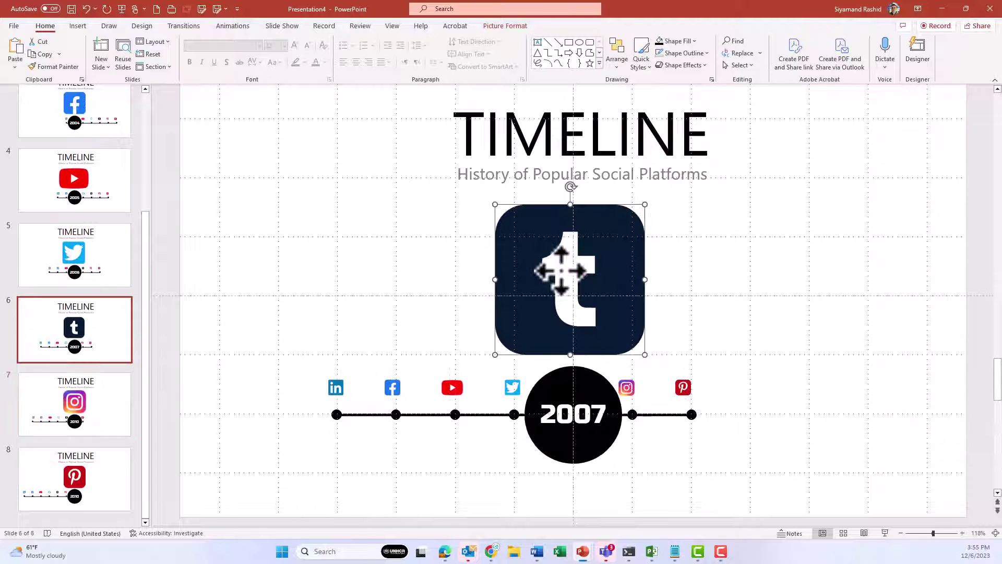
left_click(113, 261)
left_click(101, 201)
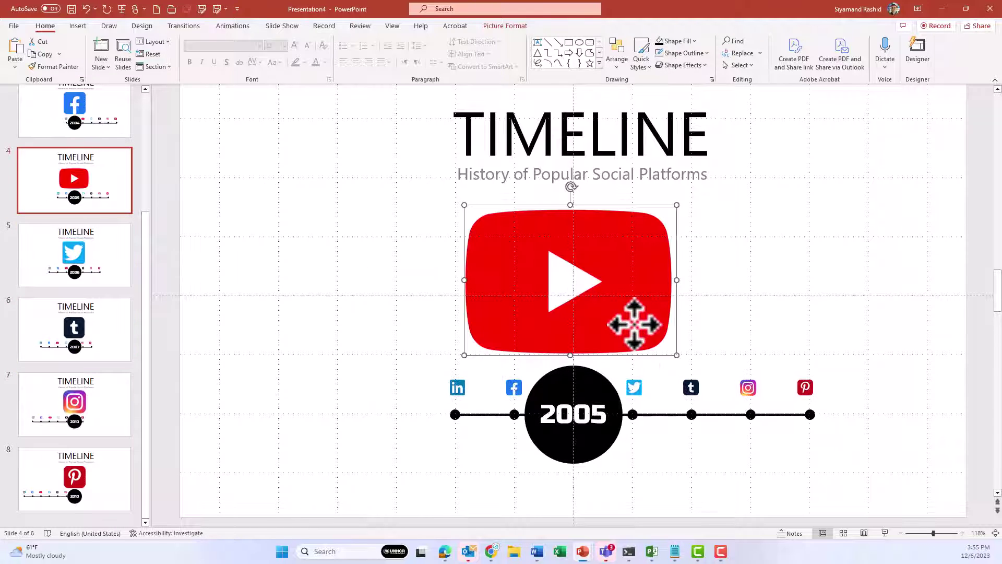
left_click(89, 120)
left_click(570, 268)
left_click(99, 219)
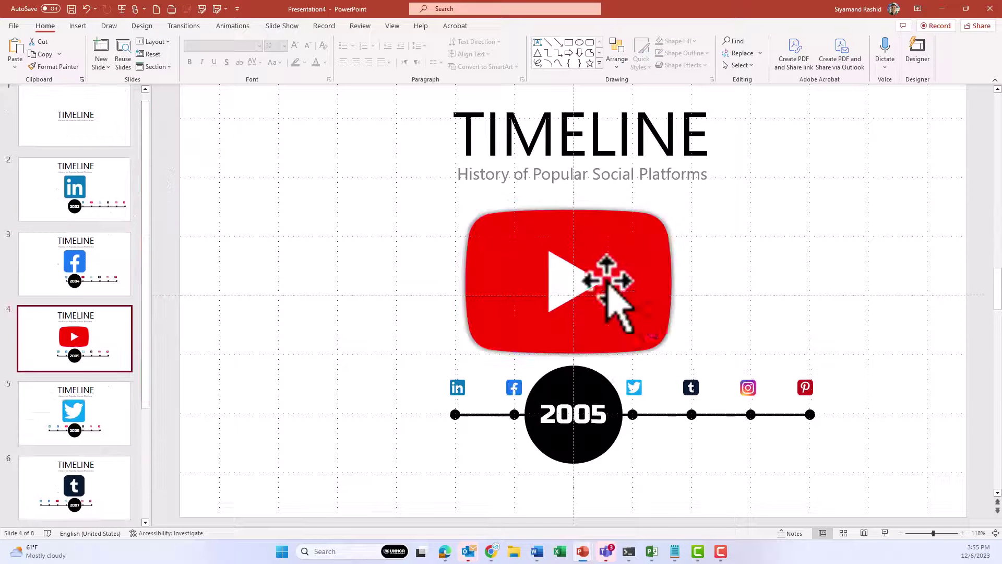
left_click(605, 280)
left_click(75, 189)
left_click(531, 285)
left_click(82, 265)
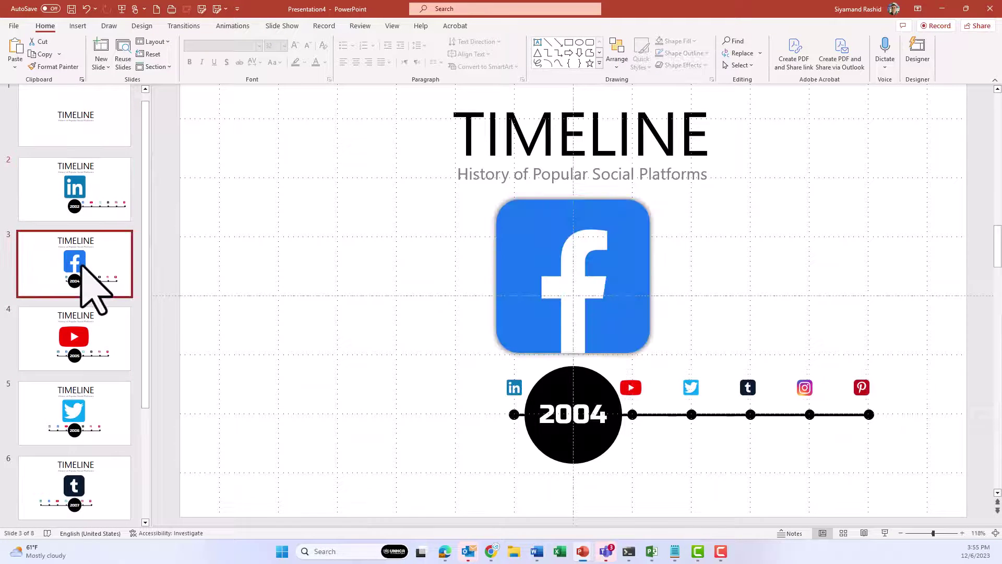
left_click(101, 209)
left_click(112, 149)
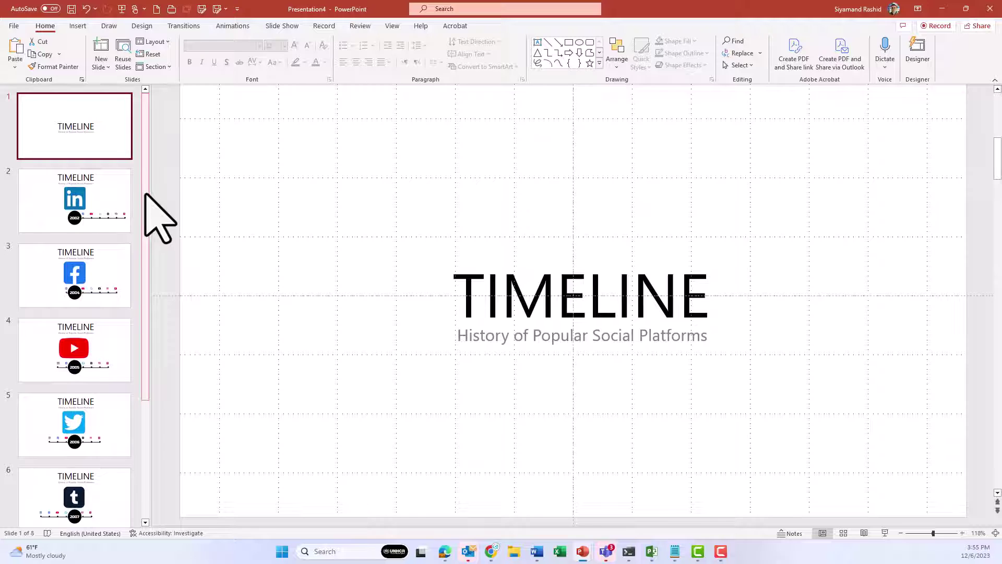
scroll(147, 196, "down", 5)
Apply the Morph transition to all eight slides, then select the title slide alone
left_click(109, 475, "shift")
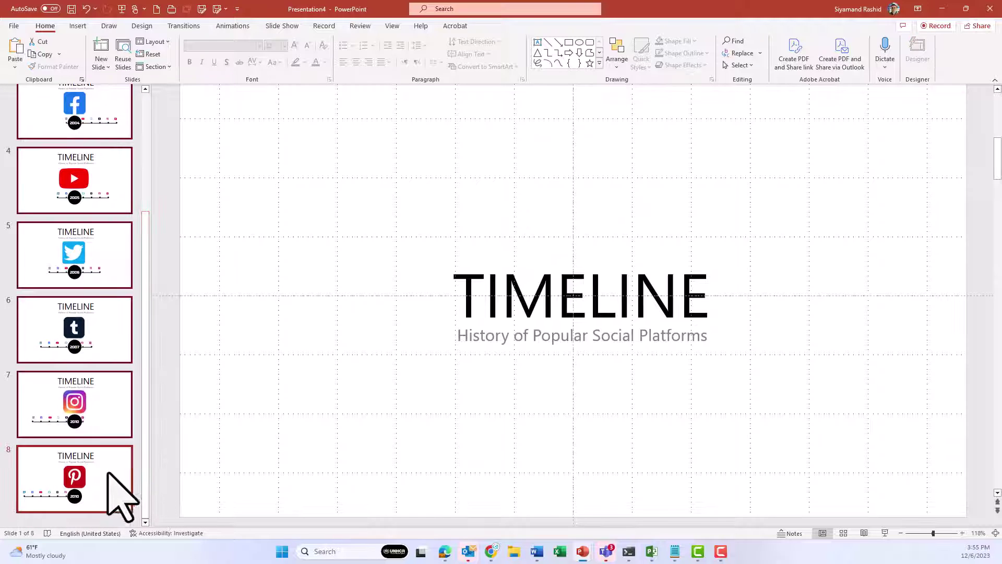
left_click(194, 28)
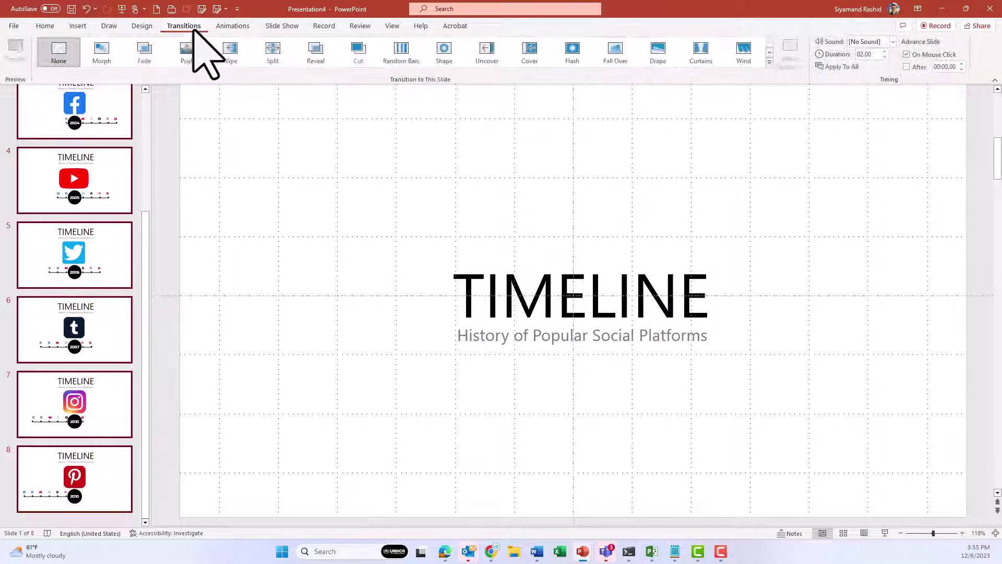
left_click(105, 55)
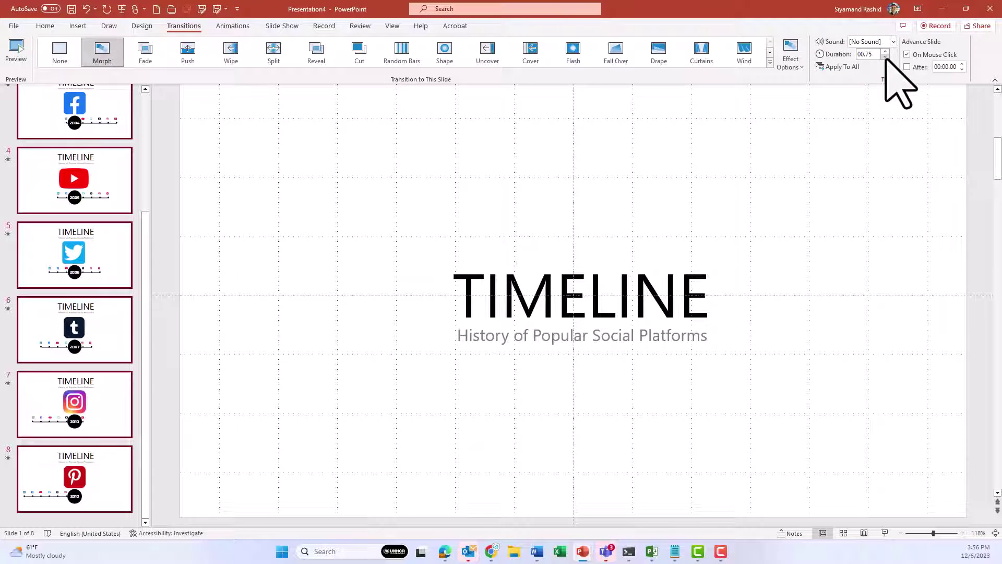
left_click_drag(140, 215, 127, 112)
left_click(111, 113)
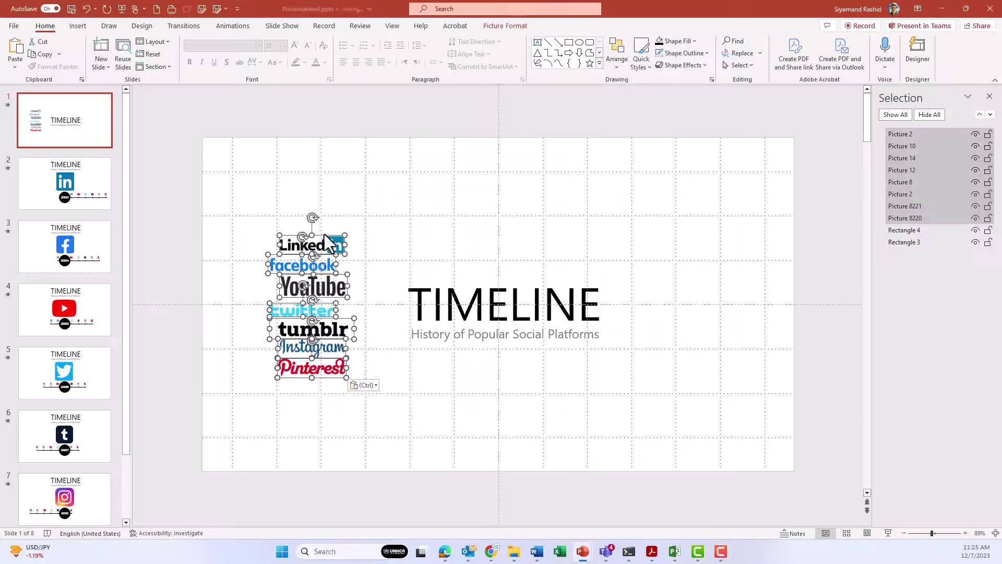
Align the platform name logos to centre and distribute them vertically
left_click(498, 29)
left_click(815, 61)
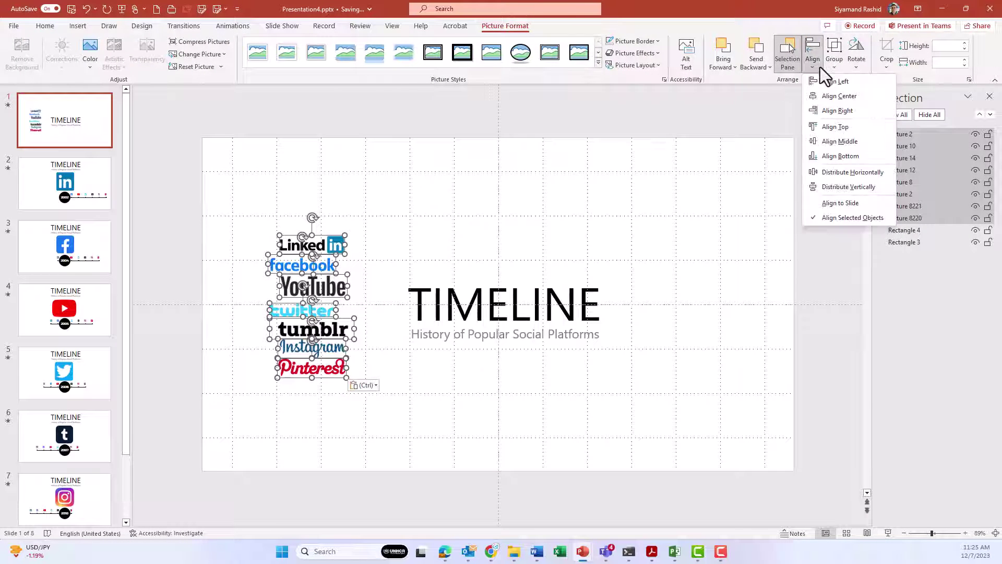
left_click(856, 97)
left_click(813, 55)
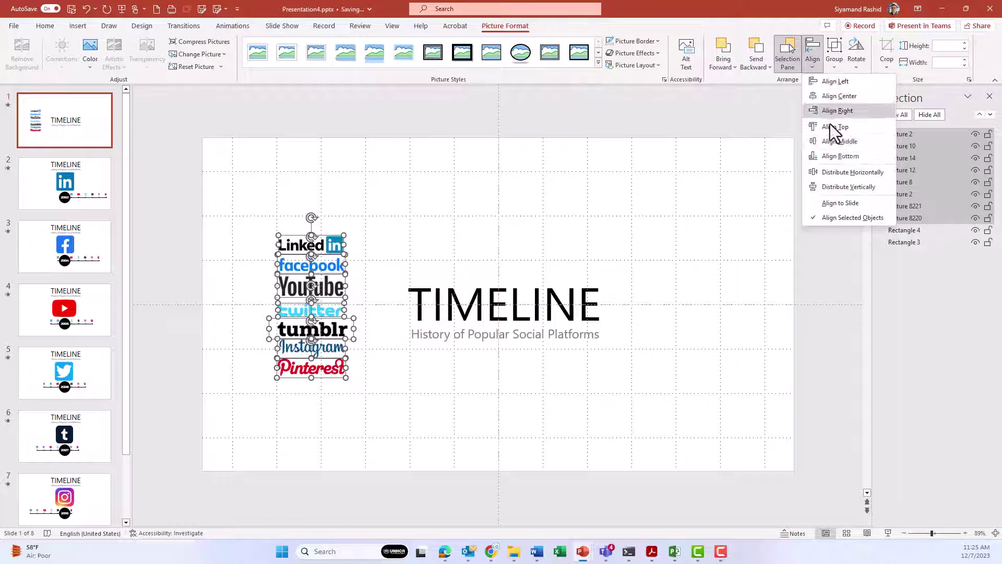
left_click(849, 187)
Delete the duplicate Pinterest logo and move the logo stack below the slide's bottom centre
left_click(358, 390)
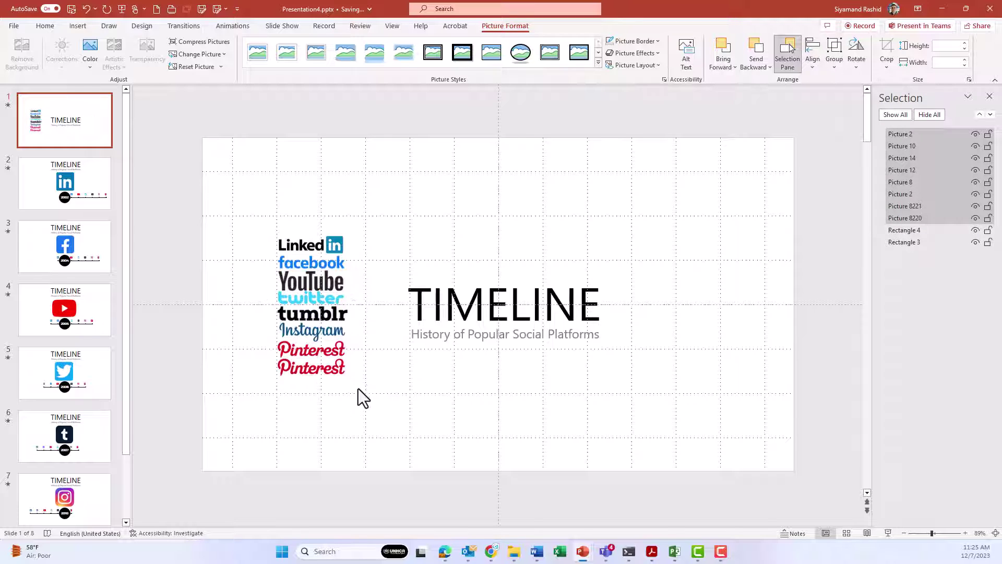
left_click(331, 368)
key("Delete")
left_click_drag(378, 407, 249, 219)
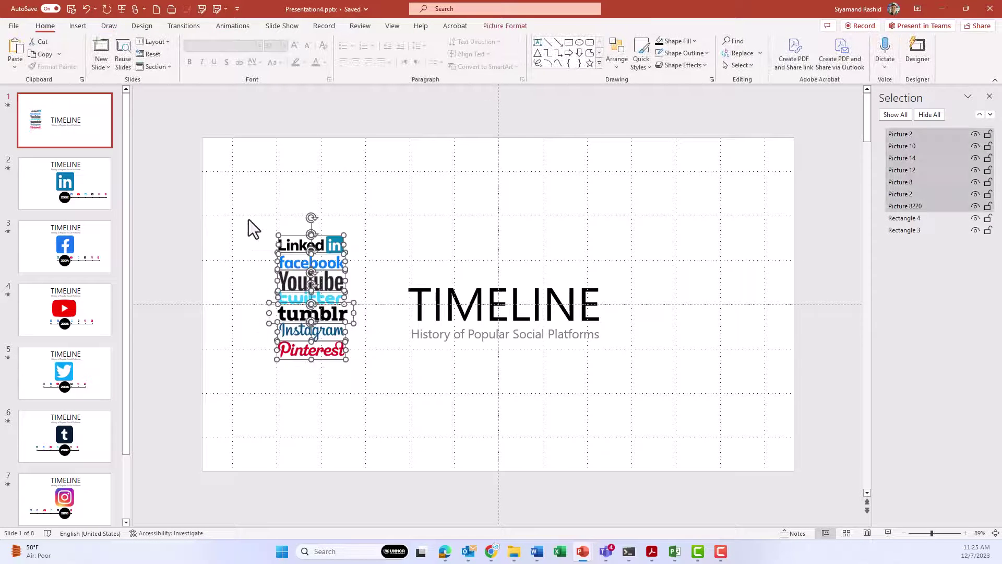
left_click_drag(311, 305, 491, 444)
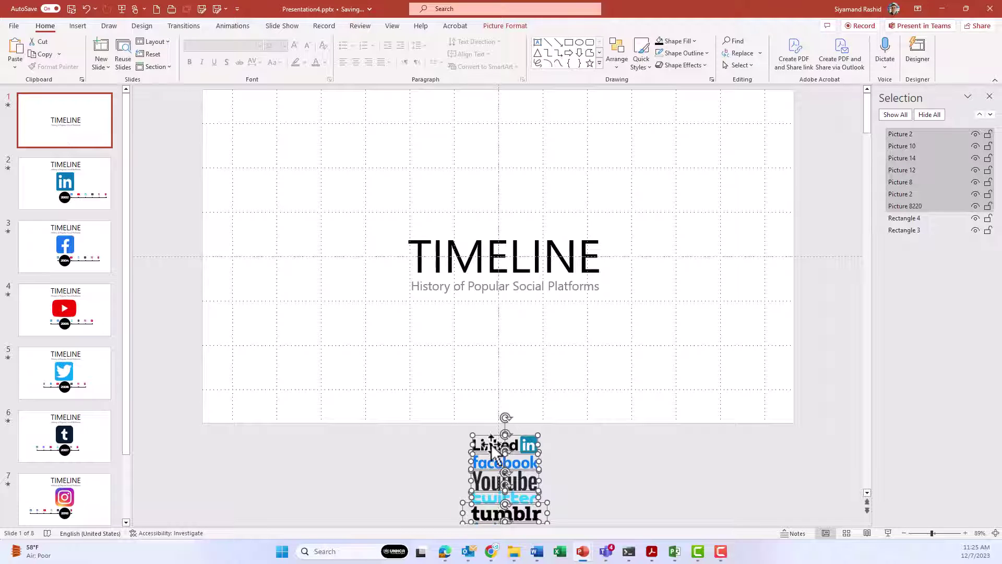
Paste onto the LinkedIn slide, then delete the wrongly pasted logos
left_click(78, 192)
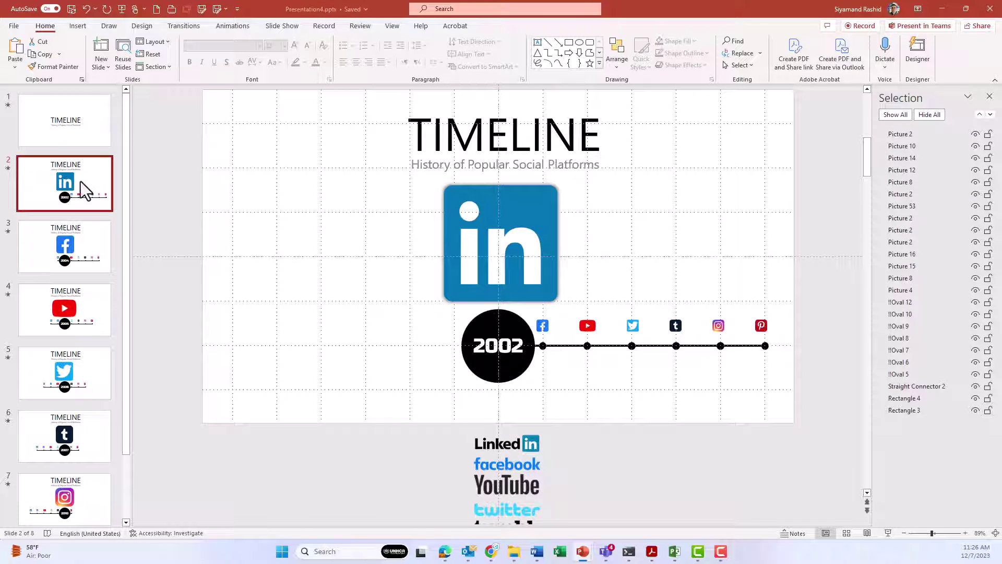
key("ctrl+v")
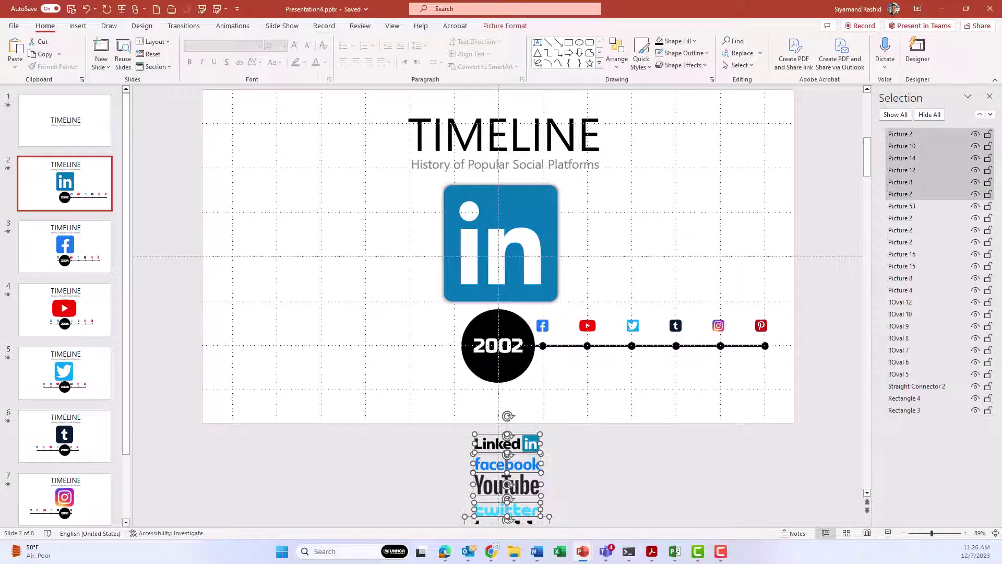
key("Delete")
left_click(85, 136)
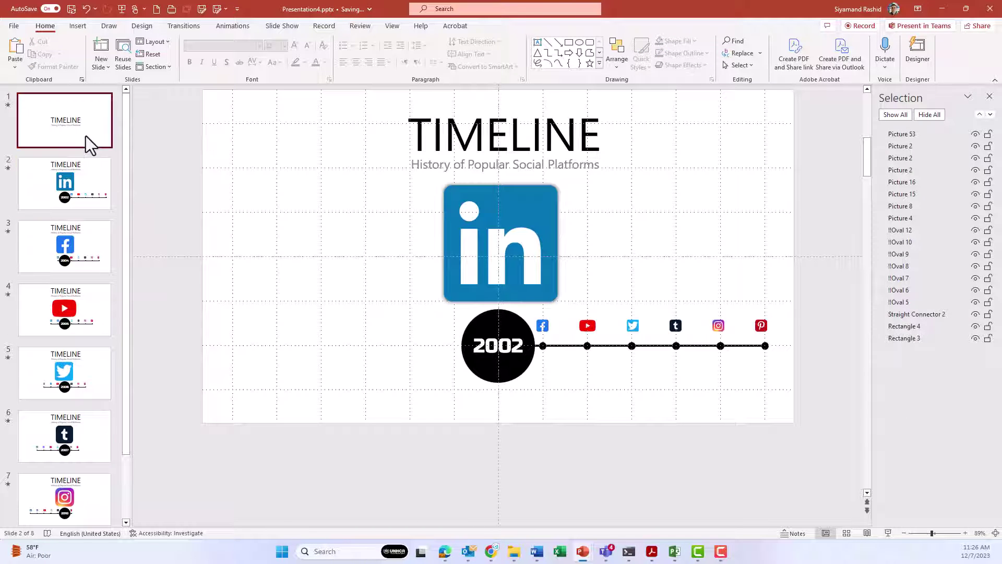
left_click(86, 189)
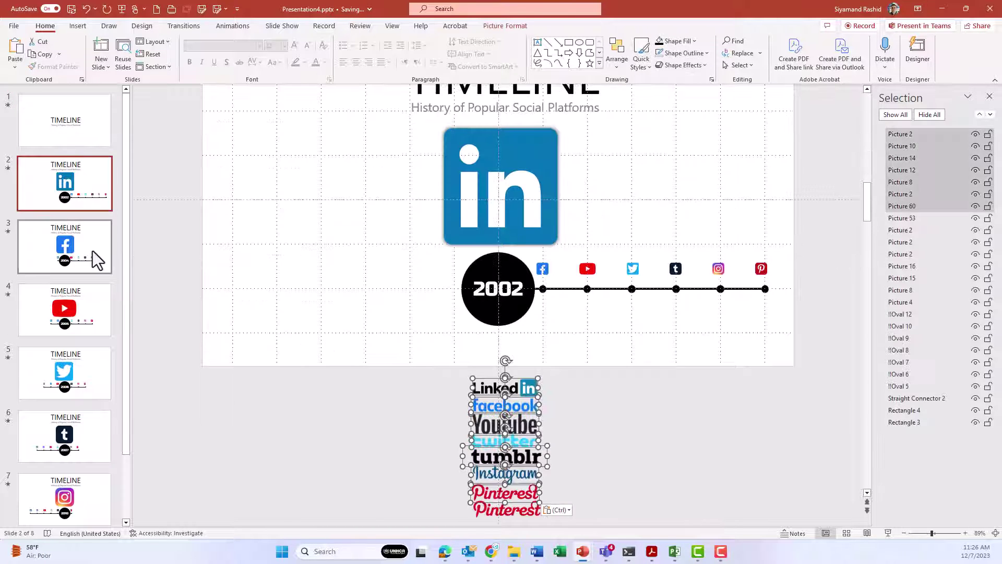
Paste the logo stack onto the Tumblr and Instagram slides, then return to the LinkedIn slide
left_click(93, 250)
left_click(103, 311)
left_click(107, 365)
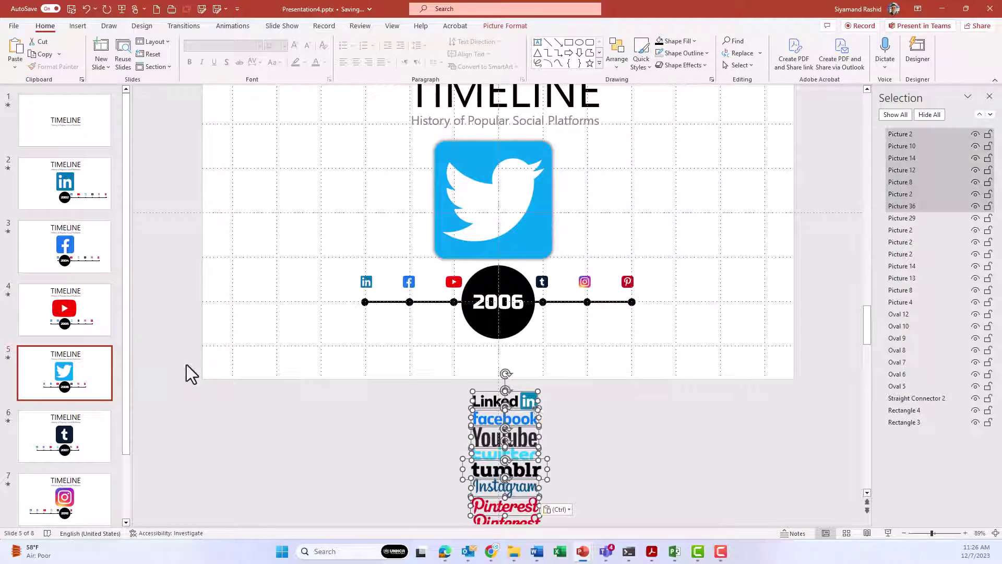
scroll(530, 514, "down", 2)
left_click(109, 421)
key("ctrl+v")
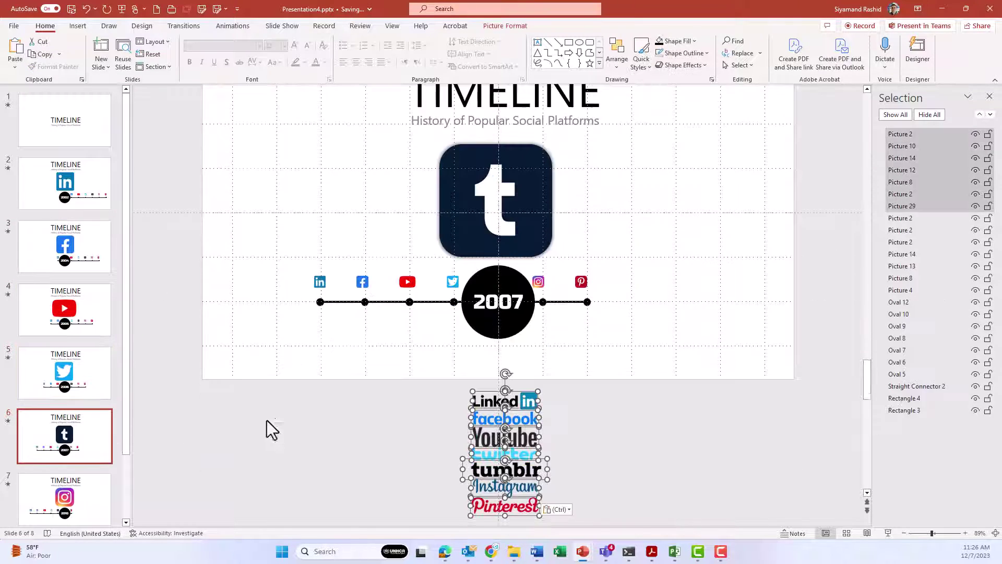
key("Down")
key("ctrl+v")
left_click(73, 123)
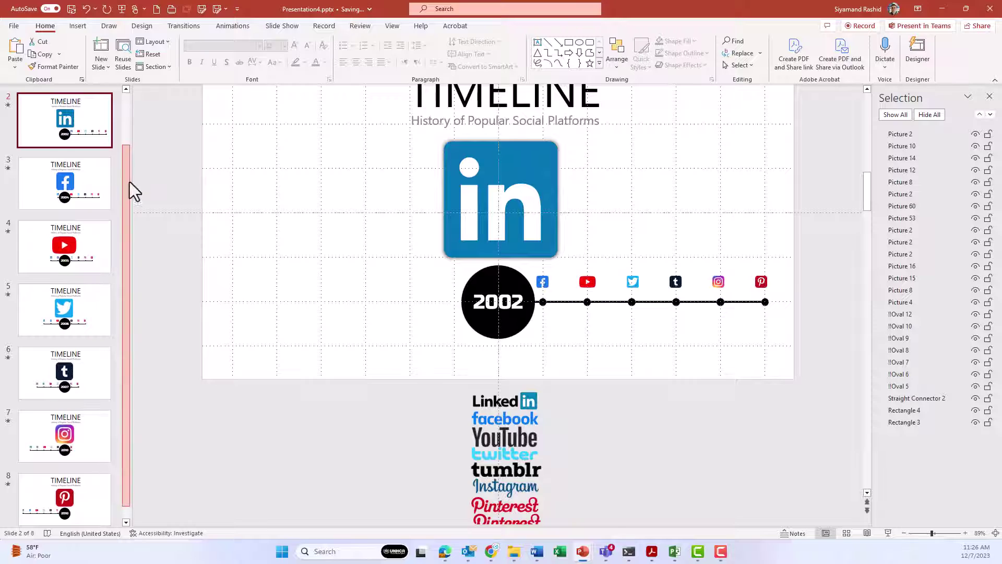
left_click_drag(129, 182, 126, 136)
Place the LinkedIn, Facebook and YouTube wordmarks under the 2002, 2004 and 2005 bubbles
left_click(505, 405)
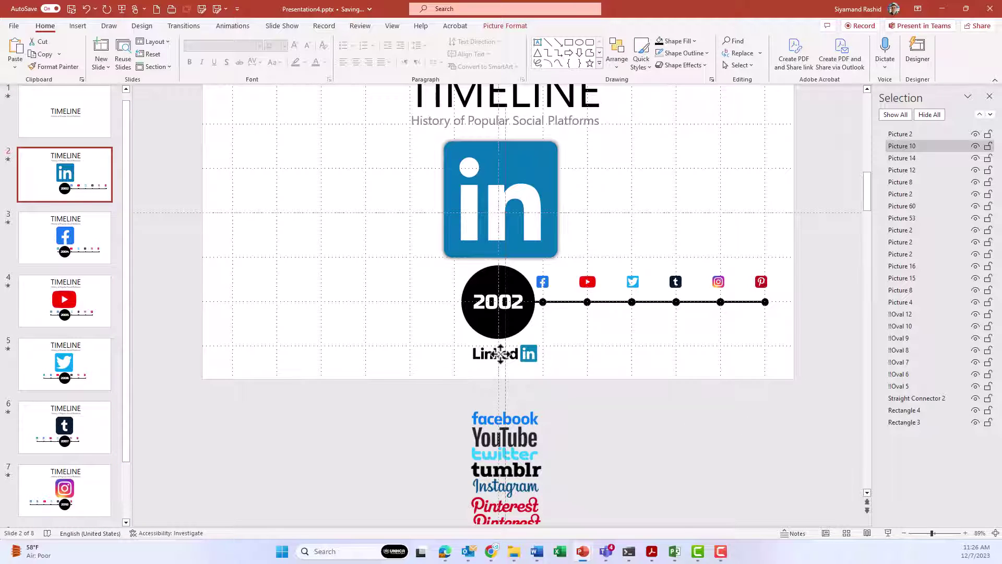
left_click(90, 261)
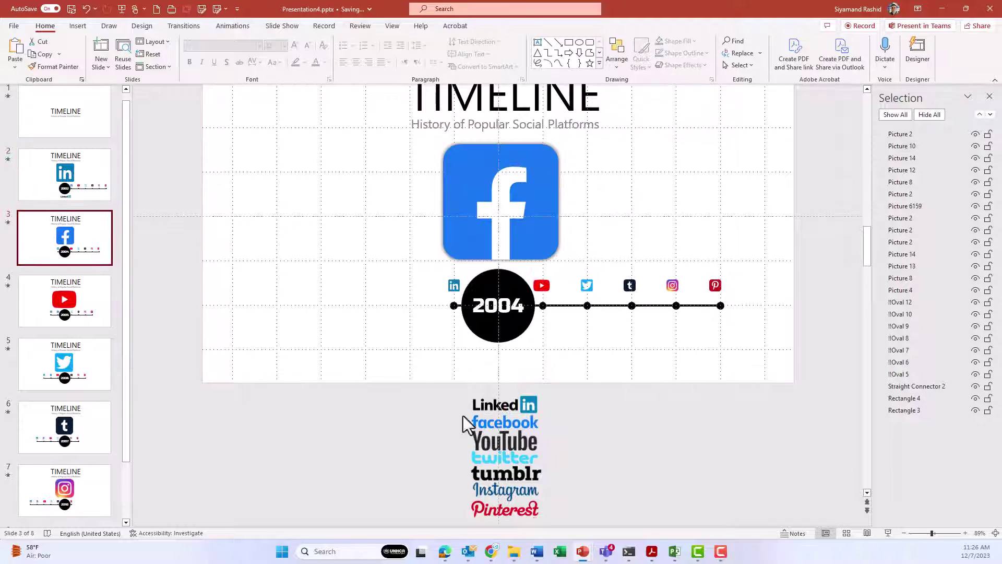
left_click(511, 427)
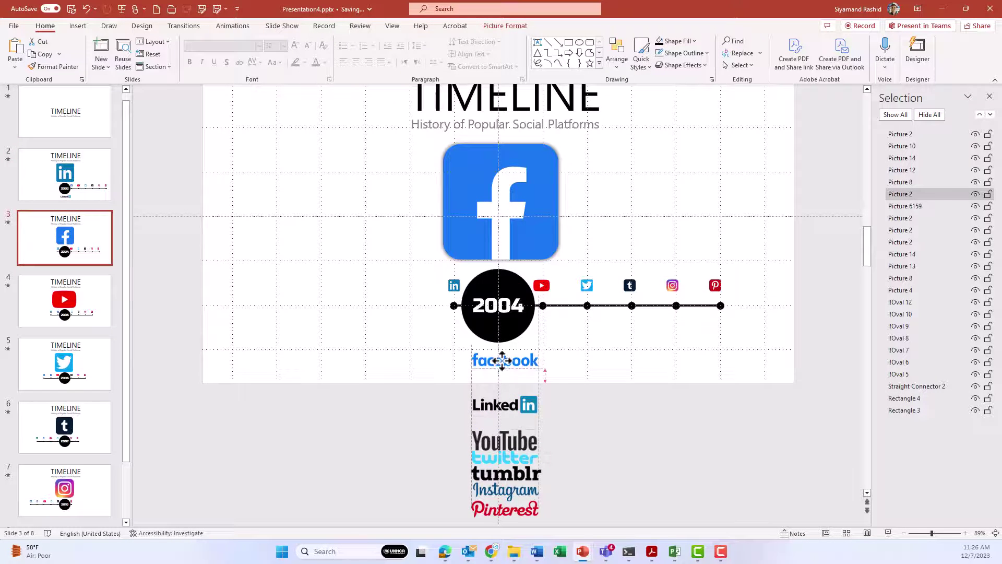
left_click(94, 318)
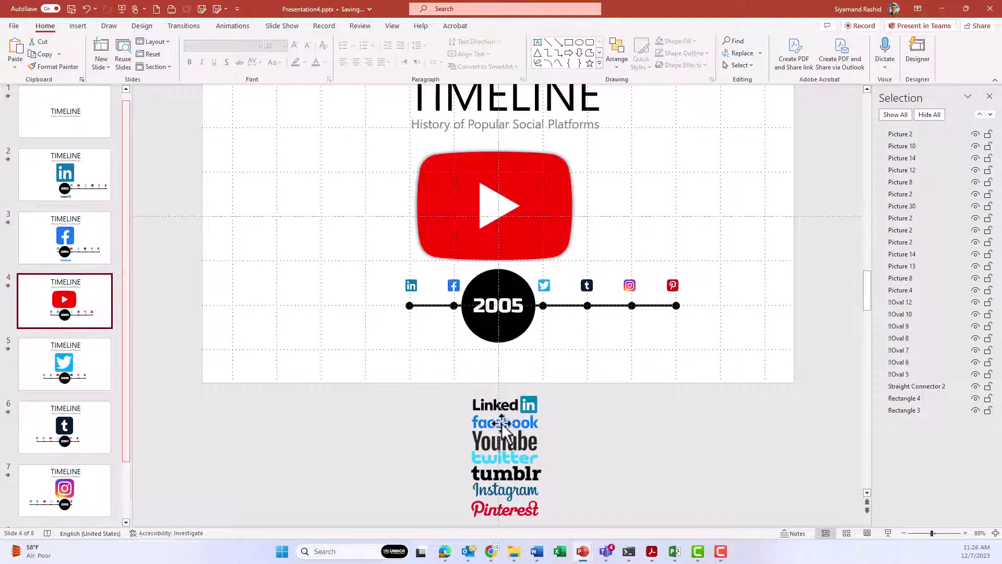
left_click_drag(509, 438, 509, 368)
Place the tumblr and Pinterest wordmarks under the 2007 and 2010 bubbles
scroll(414, 425, "down", 3)
left_click_drag(488, 473, 485, 413)
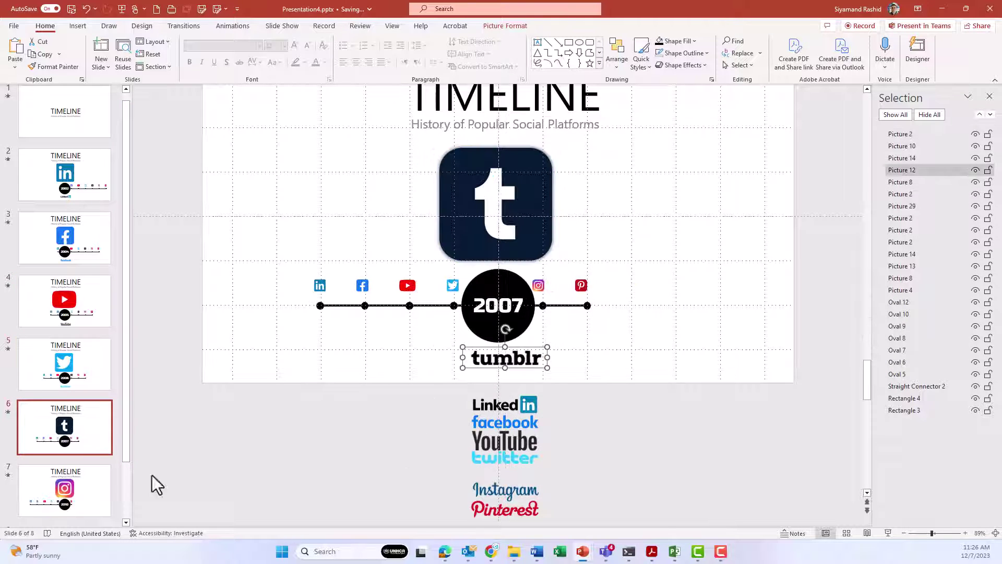
scroll(156, 486, "down", 3)
scroll(135, 498, "down", 3)
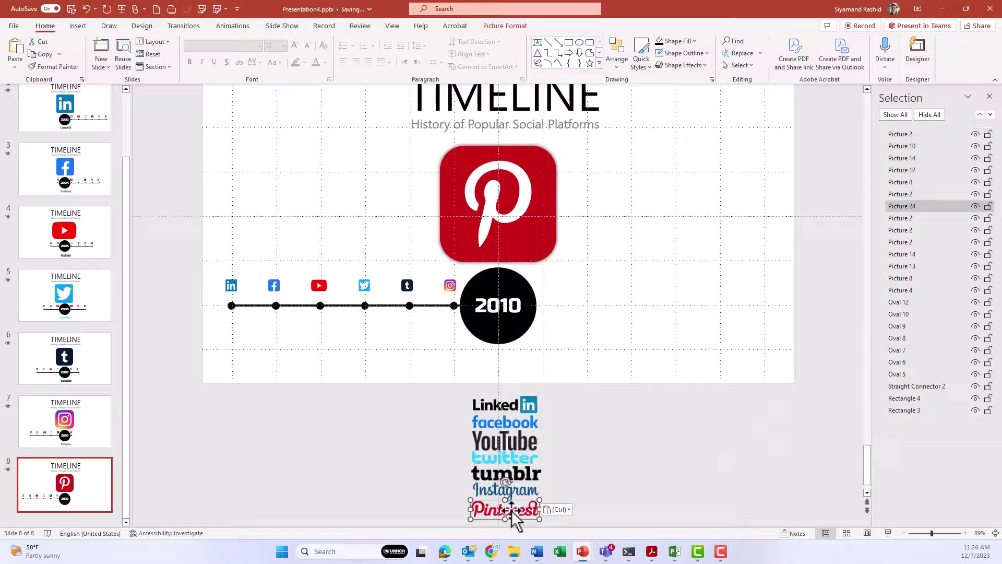
left_click_drag(505, 508, 505, 360)
scroll(225, 239, "up", 1)
Return to slide 1, the centred TIMELINE title slide
scroll(115, 110, "up", 2)
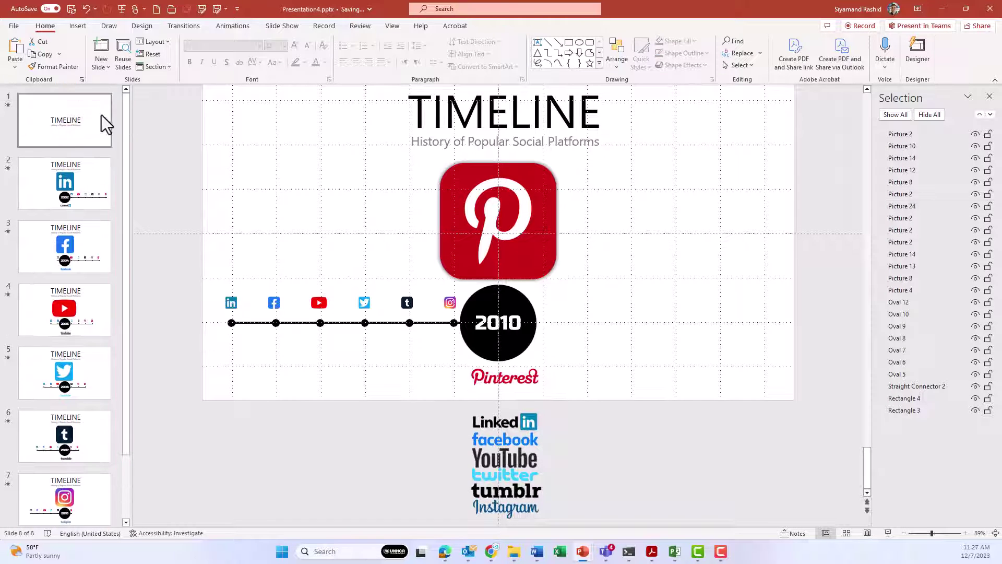
left_click(88, 133)
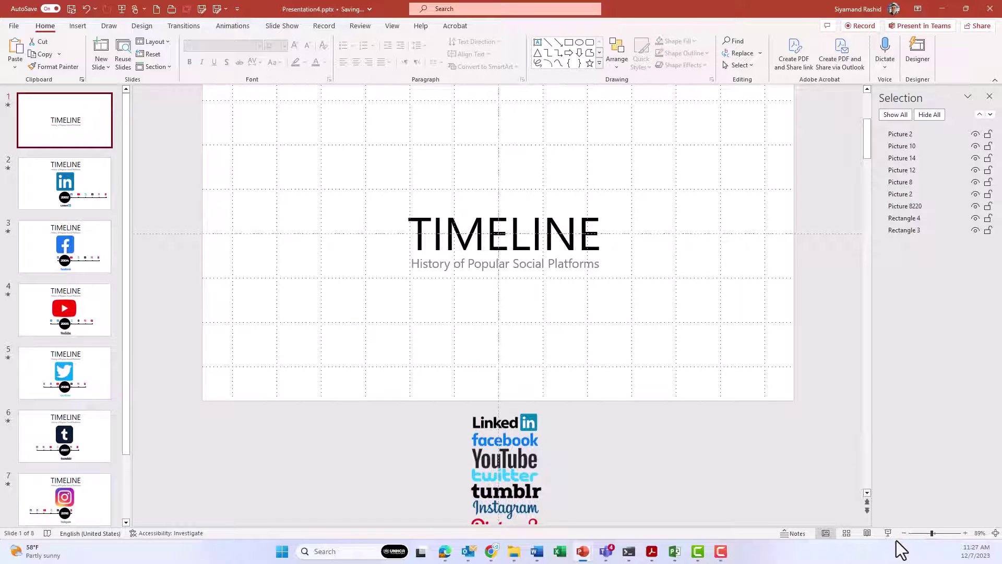